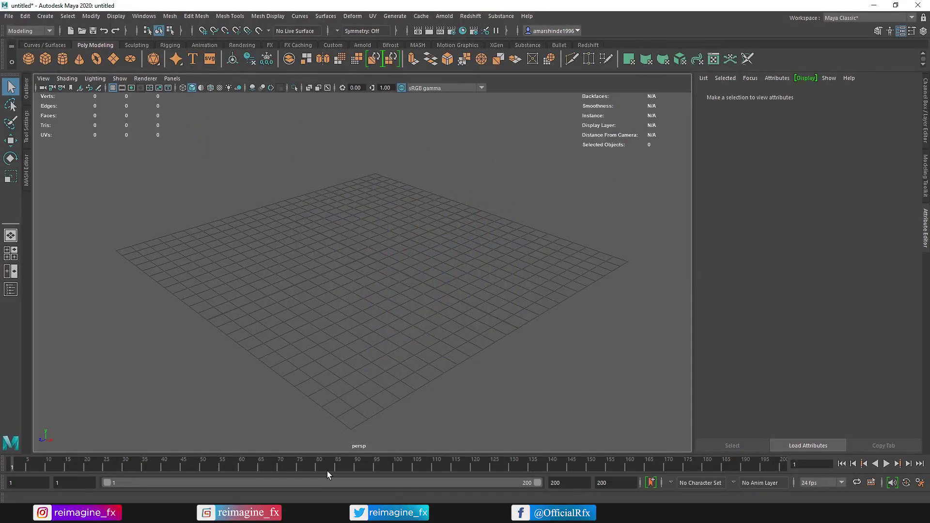
# - Create a polygon plane and scale it into a rectangle, about 11.35 in X and 5.07 in Y and Z
pyautogui.click(114, 59)
pyautogui.keyDown('alt'); pyautogui.moveTo(376, 295); pyautogui.dragTo(391, 304); pyautogui.keyUp('alt')
pyautogui.press('r')
pyautogui.moveTo(363, 255); pyautogui.dragTo(444, 261)
pyautogui.scroll(4, 397, 261)
pyautogui.moveTo(364, 244); pyautogui.dragTo(385, 242)
# - Set the plane's width and height subdivisions to 50 each
pyautogui.click(796, 96)
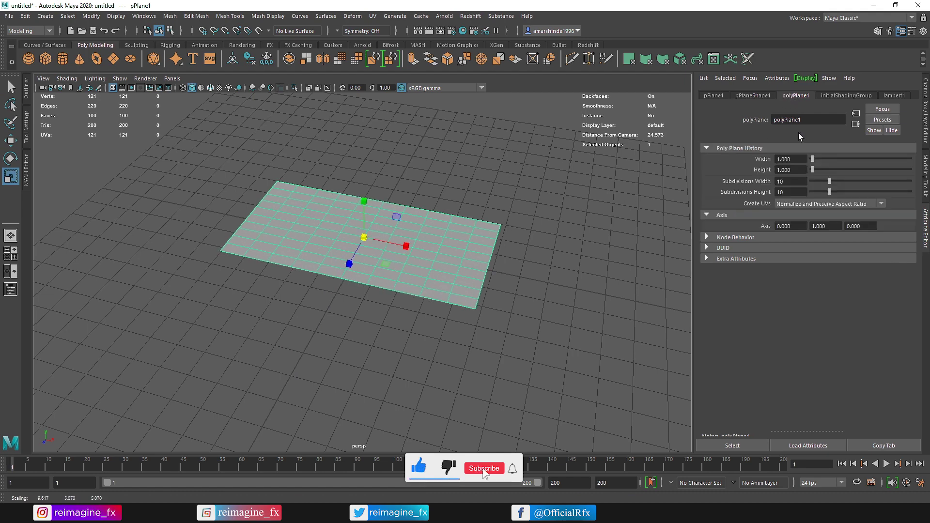
pyautogui.doubleClick(789, 181)
pyautogui.write('40')
pyautogui.press('Tab')
pyautogui.write('40')
pyautogui.hotkey('shift', 'Tab')
pyautogui.write('50')
pyautogui.press('Tab')
pyautogui.write('50')
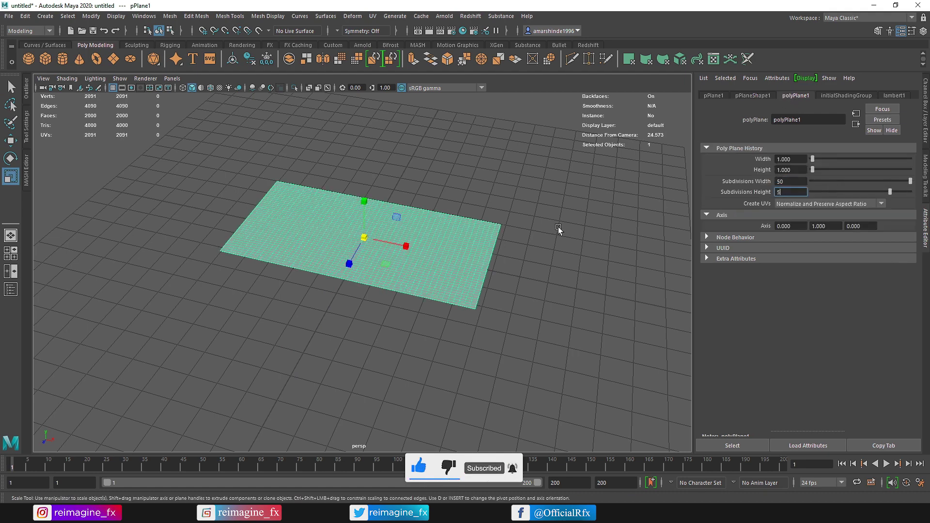
pyautogui.click(557, 226)
# - Switch to the FX menu set, convert the plane to nCloth, and test-play the simulation before rewinding it
pyautogui.click(457, 243)
pyautogui.scroll(3, 359, 233)
pyautogui.keyDown('alt'); pyautogui.moveTo(397, 234); pyautogui.dragTo(414, 235); pyautogui.keyUp('alt')
pyautogui.keyDown('alt'); pyautogui.moveTo(397, 233); pyautogui.dragTo(368, 223); pyautogui.keyUp('alt')
pyautogui.click(39, 32)
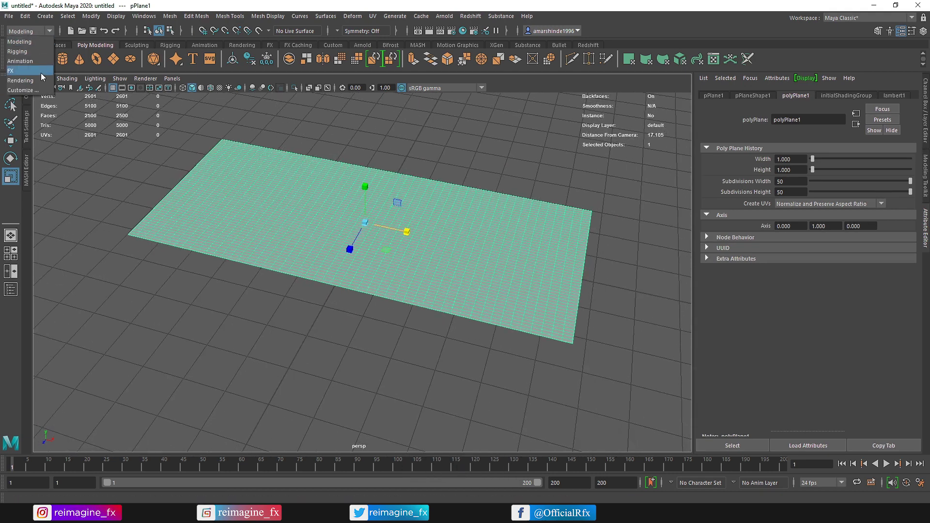
pyautogui.click(41, 73)
pyautogui.click(224, 16)
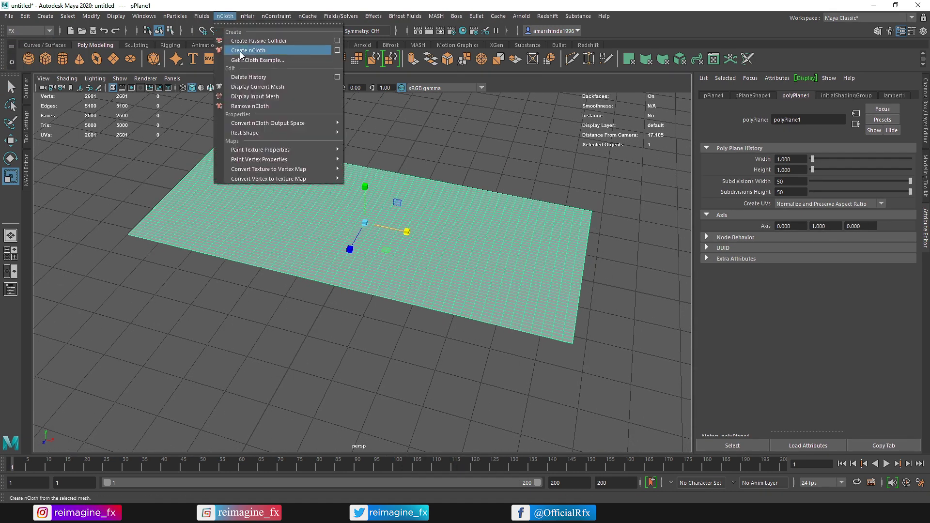
pyautogui.click(240, 50)
pyautogui.click(886, 463)
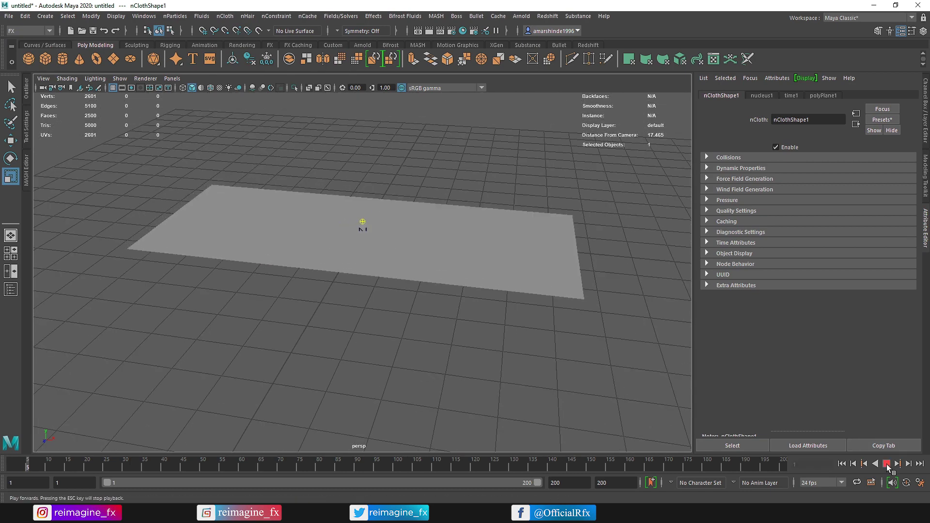
pyautogui.click(843, 463)
# - Set the nucleus gravity to 0, play the cloth simulation to check it, and return to frame 1
pyautogui.click(770, 96)
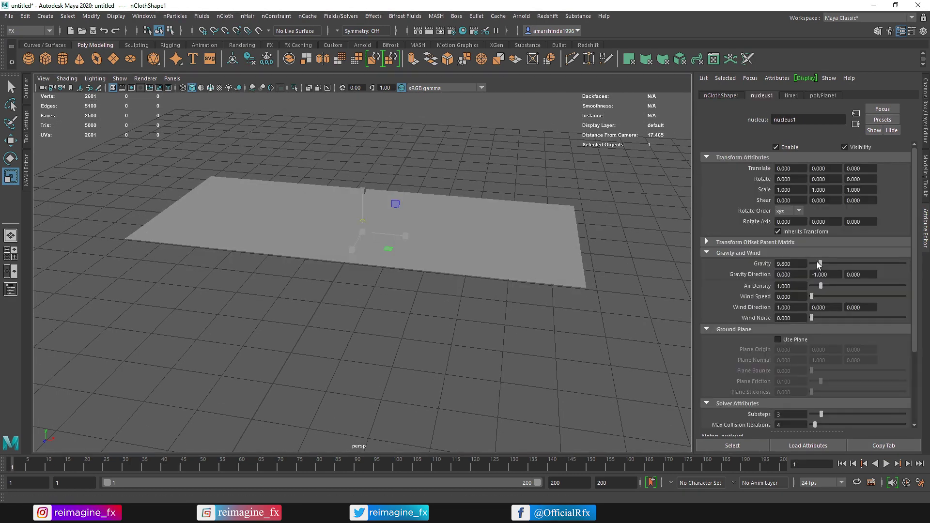
pyautogui.moveTo(800, 268); pyautogui.dragTo(796, 268)
pyautogui.click(886, 466)
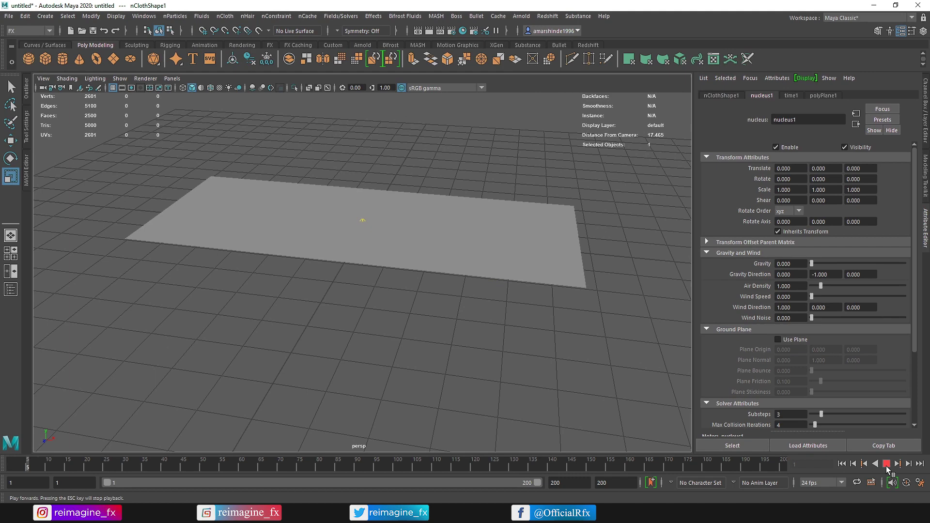
pyautogui.click(886, 463)
pyautogui.click(843, 464)
# - Add a turbulence field to the cloth plane, play the simulation to check it, and return to the first frame
pyautogui.click(464, 243)
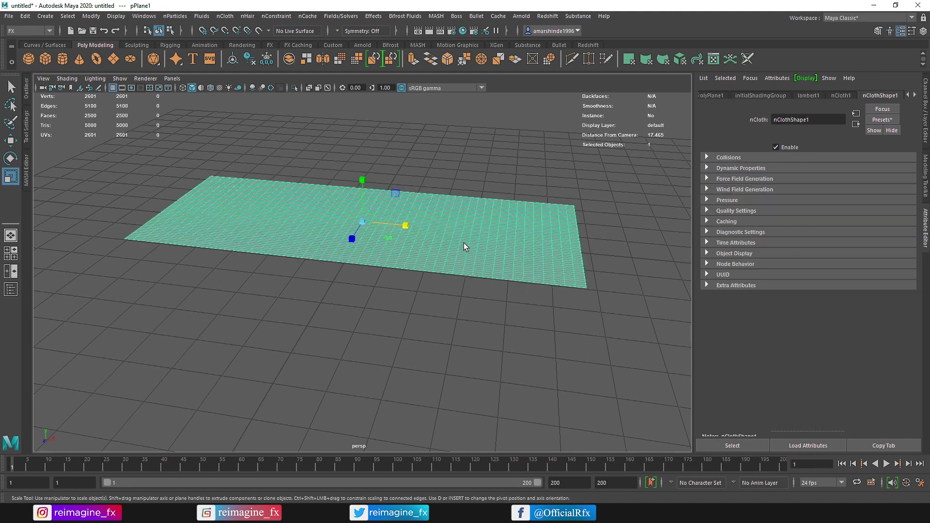
pyautogui.keyDown('alt'); pyautogui.moveTo(381, 189); pyautogui.dragTo(373, 196); pyautogui.keyUp('alt')
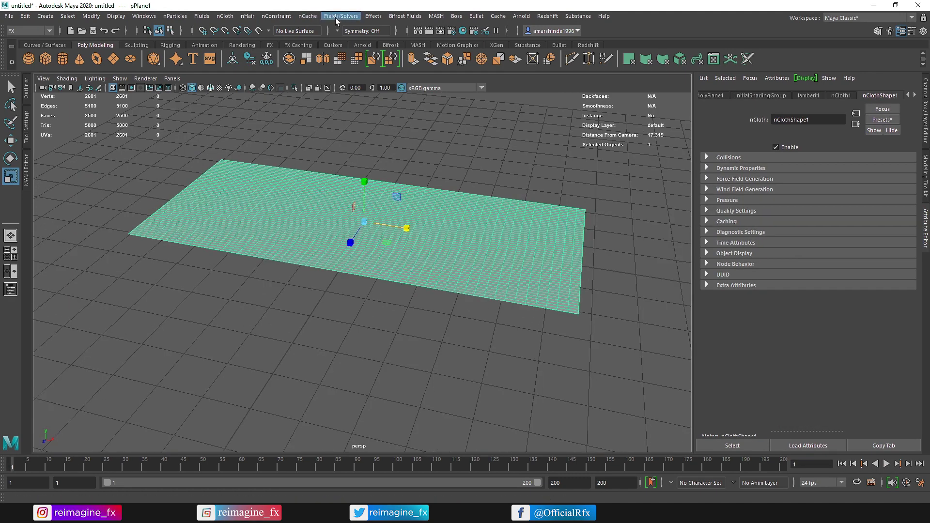
pyautogui.click(340, 16)
pyautogui.click(368, 92)
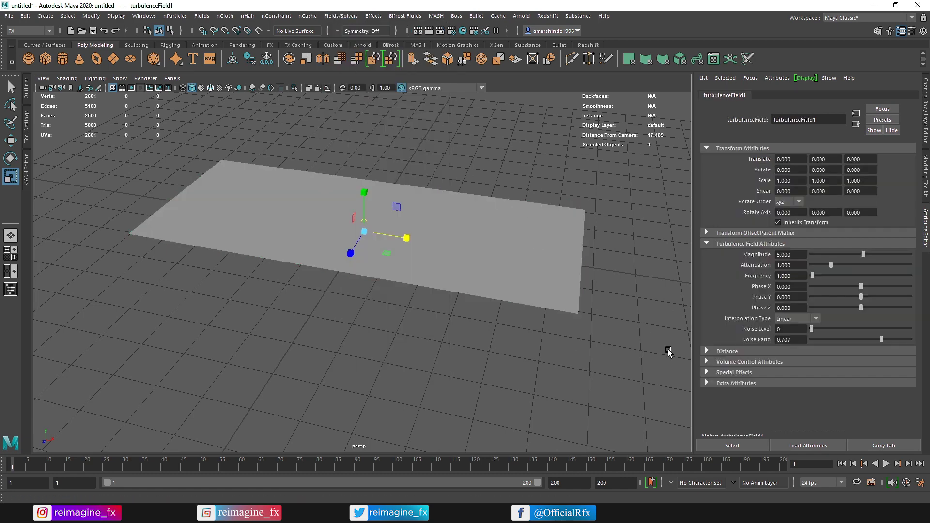
pyautogui.click(886, 464)
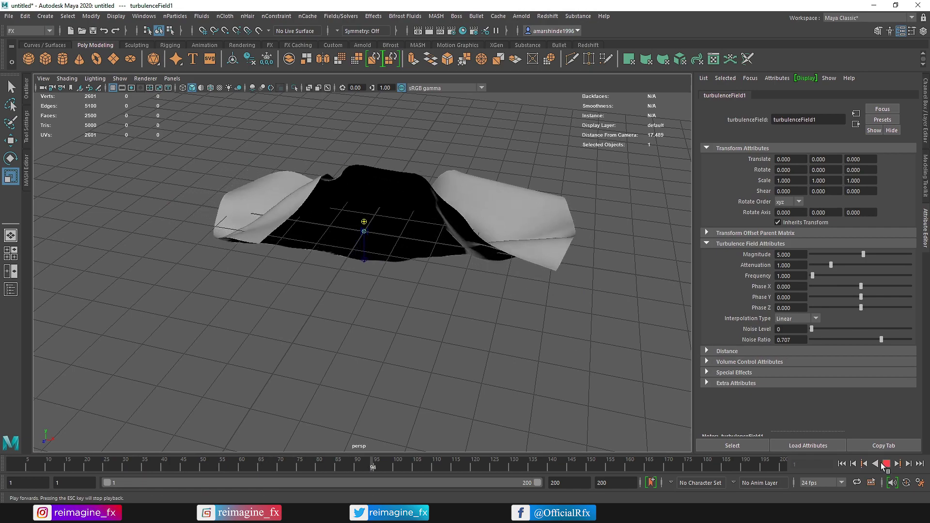
pyautogui.click(886, 464)
pyautogui.click(842, 464)
# - Rotate the cloth plane to about 74.8, 27.0 and 66.0 degrees in X, Y and Z, and play the simulation to frame 108
pyautogui.click(406, 226)
pyautogui.press('e')
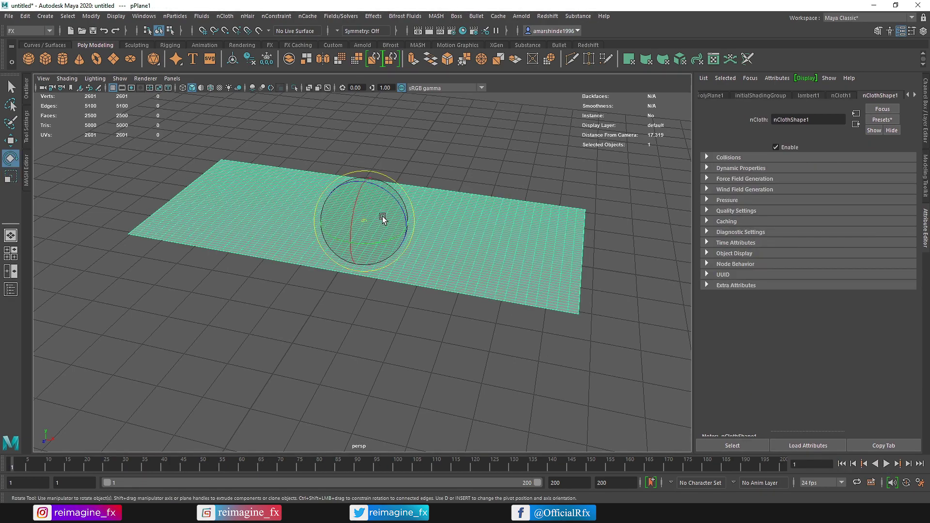
pyautogui.moveTo(382, 216); pyautogui.dragTo(539, 327)
pyautogui.click(887, 464)
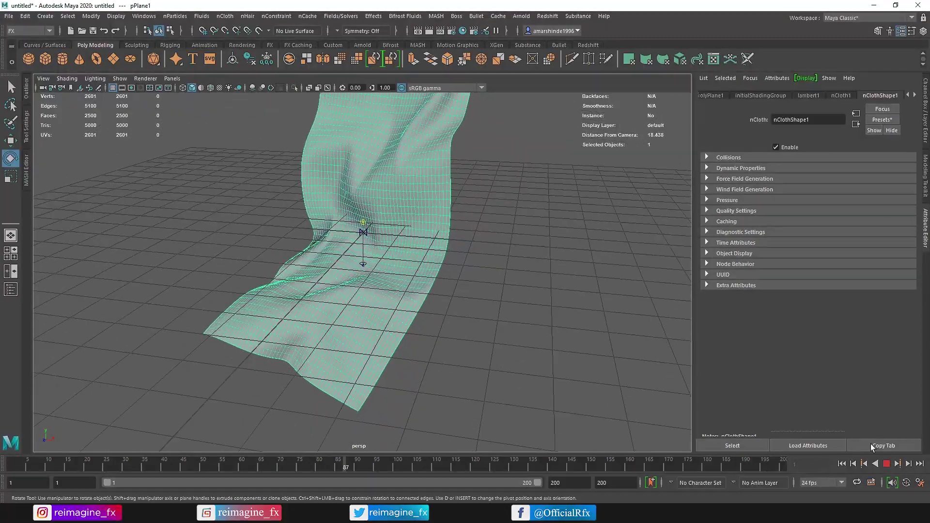
pyautogui.click(886, 464)
# - Inspect the crumpled cloth from another angle, resume the simulation and stop it at frame 160
pyautogui.keyDown('alt'); pyautogui.moveTo(509, 291); pyautogui.dragTo(266, 197); pyautogui.keyUp('alt')
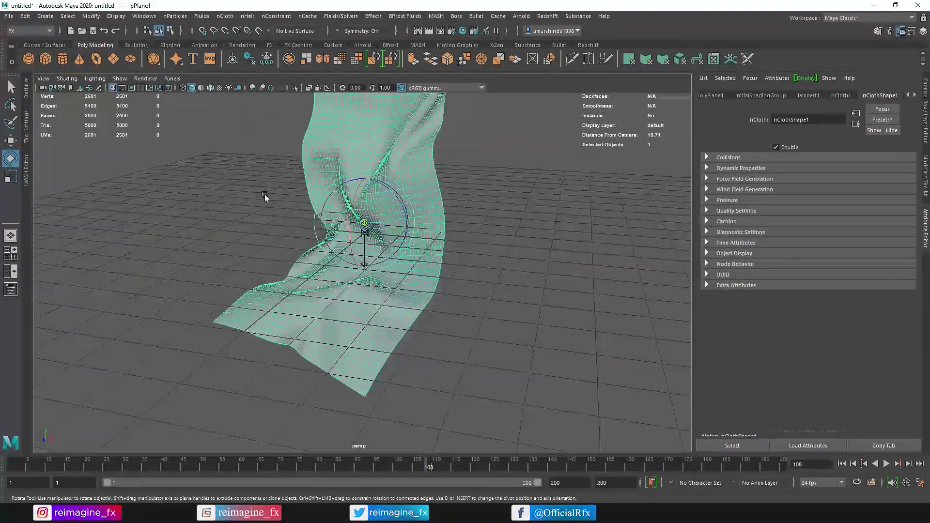
pyautogui.keyDown('alt'); pyautogui.moveTo(266, 161); pyautogui.dragTo(392, 208); pyautogui.keyUp('alt')
pyautogui.keyDown('alt'); pyautogui.moveTo(392, 207); pyautogui.dragTo(405, 238, button='middle'); pyautogui.keyUp('alt')
pyautogui.scroll(-3, 405, 238)
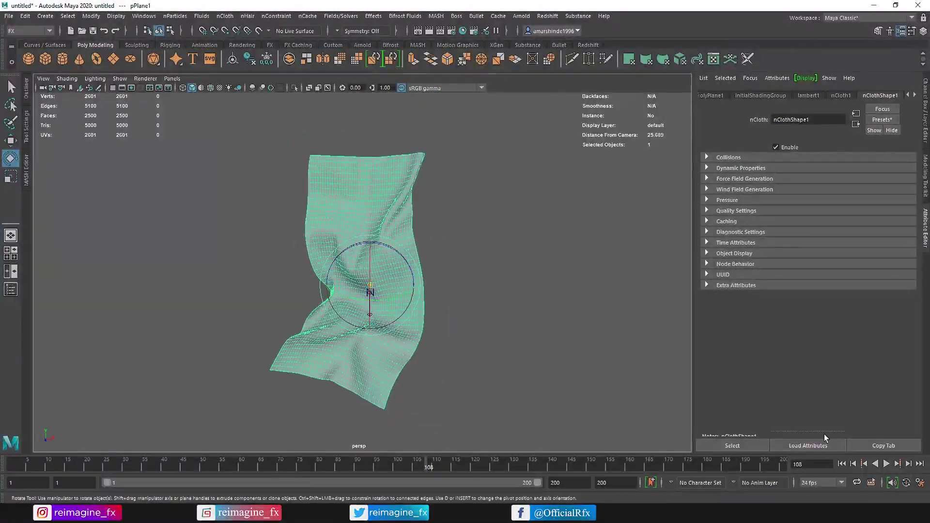
pyautogui.click(886, 464)
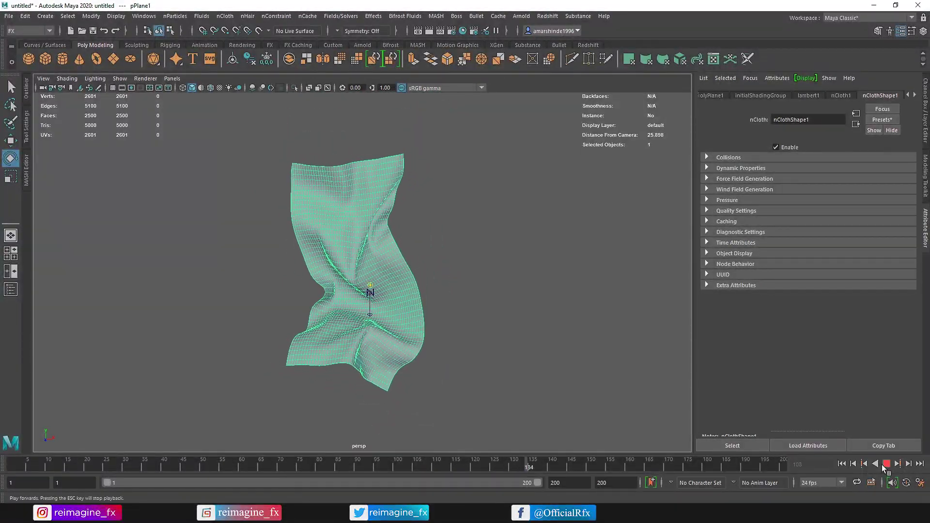
pyautogui.press('e')
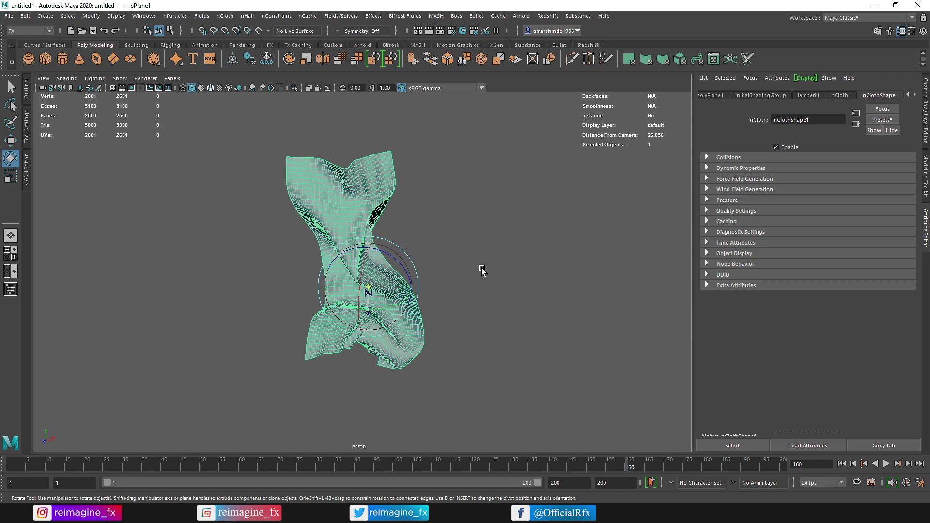
pyautogui.press('Escape')
# - Create a camera and move it away from the cloth along Z to about 19.7
pyautogui.click(487, 237)
pyautogui.click(45, 16)
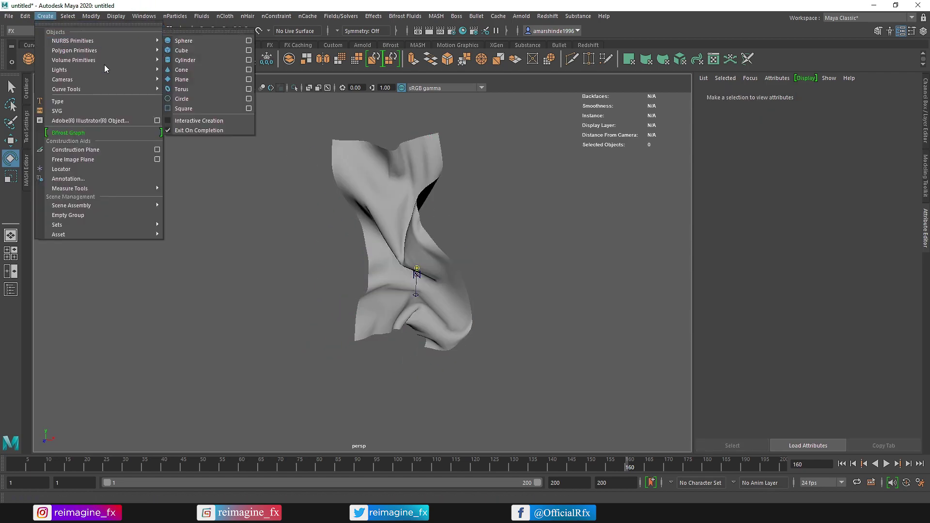
pyautogui.click(184, 80)
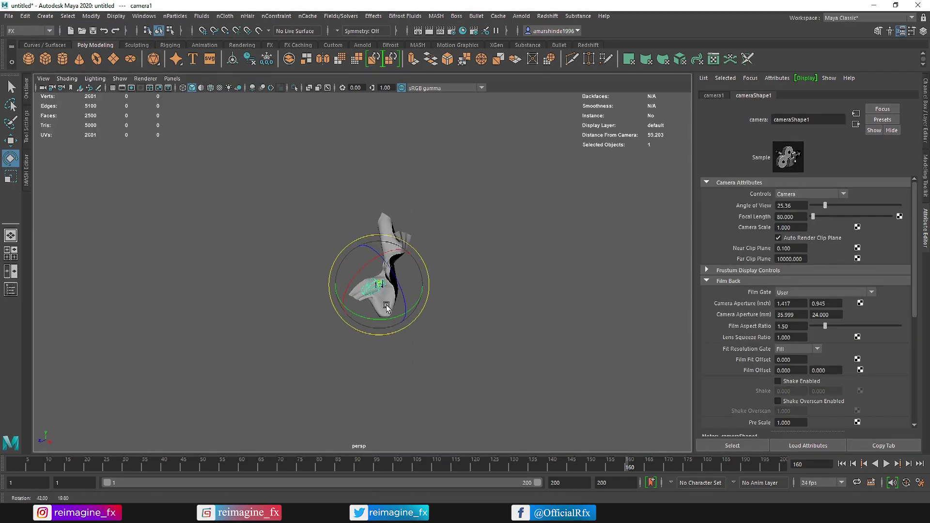
pyautogui.press('w')
pyautogui.moveTo(364, 296); pyautogui.dragTo(152, 389)
pyautogui.keyDown('alt'); pyautogui.moveTo(187, 332); pyautogui.dragTo(261, 268, button='middle'); pyautogui.keyUp('alt')
# - Look through camera1 and set its Translate Z to 43 so the whole cloth fits the view
pyautogui.click(173, 79)
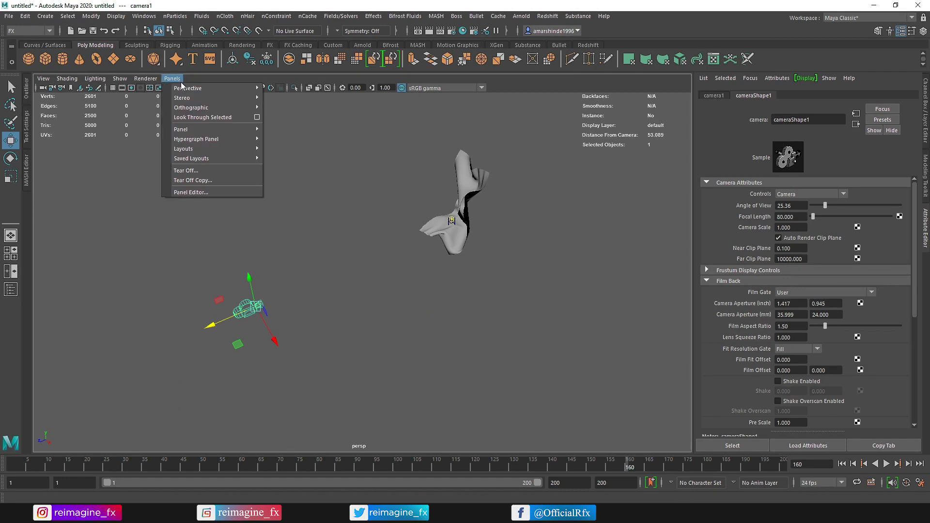
pyautogui.moveTo(242, 89)
pyautogui.click(285, 88)
pyautogui.hotkey('ctrl', 'a')
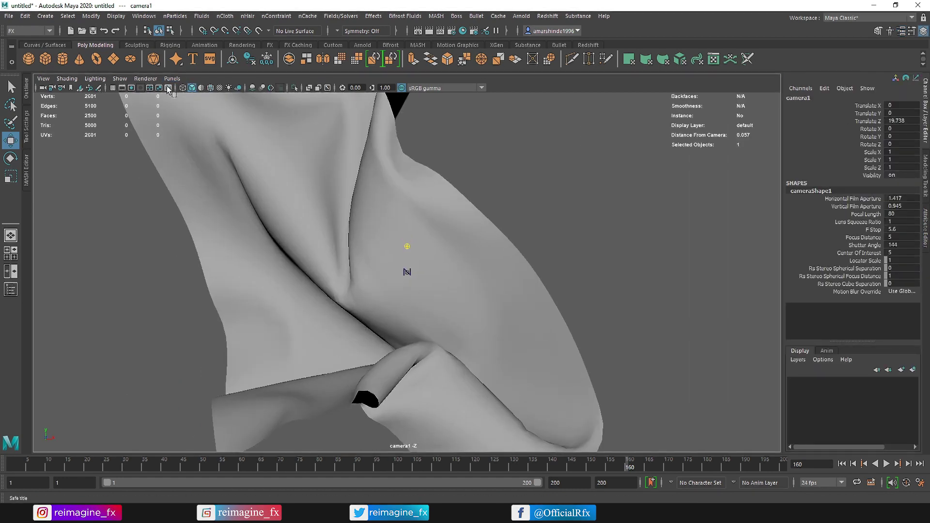
pyautogui.keyDown('ctrl'); pyautogui.moveTo(895, 121); pyautogui.dragTo(908, 121); pyautogui.keyUp('ctrl')
# - Set the render image size to the 1k_Square preset and close the render settings
pyautogui.click(452, 31)
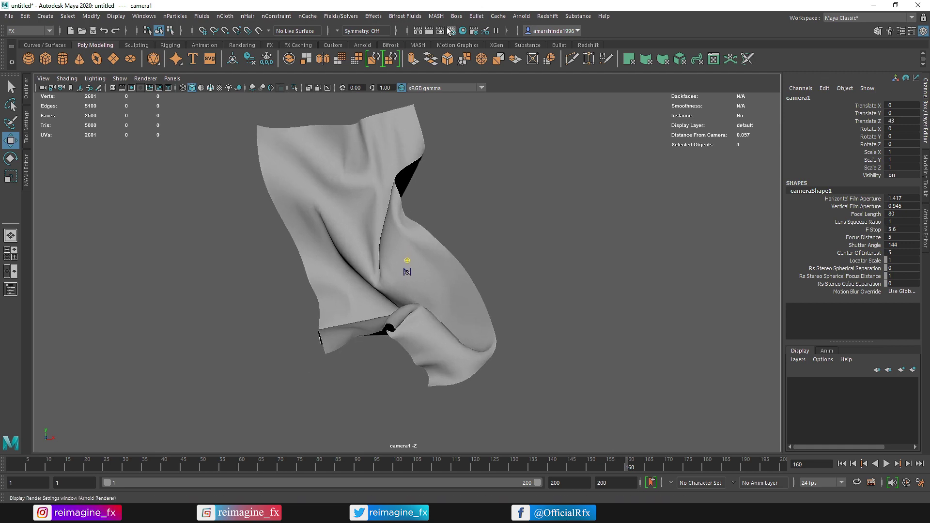
pyautogui.click(398, 173)
pyautogui.scroll(-5, 487, 315)
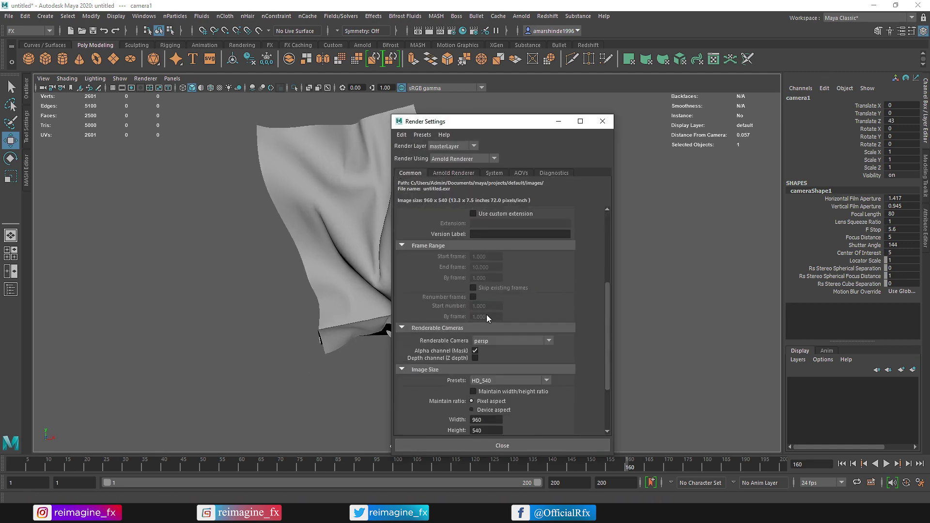
pyautogui.click(515, 381)
pyautogui.click(510, 411)
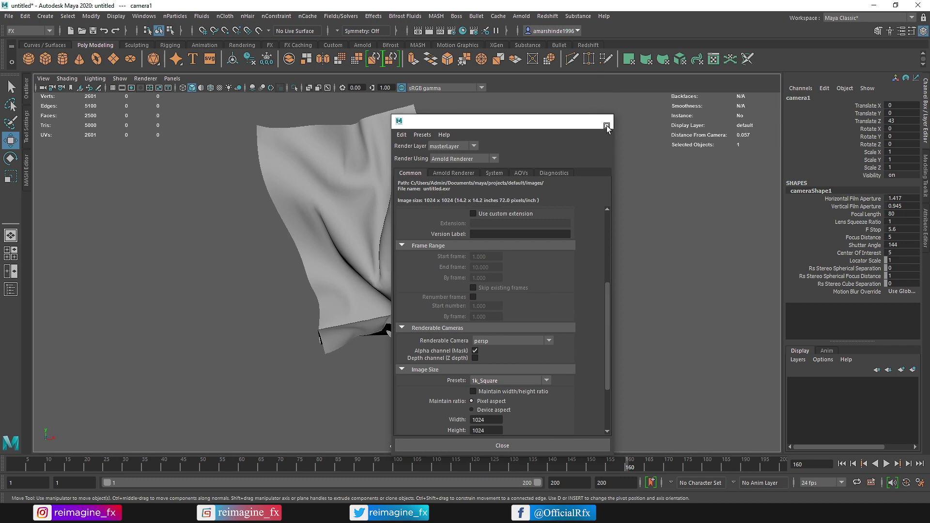
pyautogui.click(602, 121)
# - Show the resolution gate and frame the cloth centrally inside the square camera1 view
pyautogui.click(136, 89)
pyautogui.keyDown('alt'); pyautogui.moveTo(429, 194); pyautogui.dragTo(430, 225, button='middle'); pyautogui.keyUp('alt')
pyautogui.click(383, 216)
pyautogui.scroll(1, 430, 226)
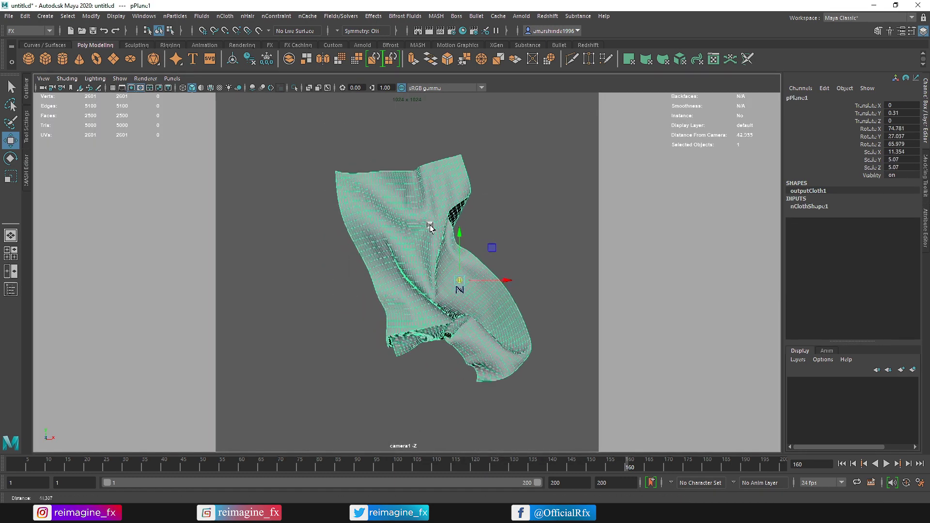
pyautogui.keyDown('alt'); pyautogui.moveTo(430, 226); pyautogui.dragTo(532, 244, button='right'); pyautogui.keyUp('alt')
pyautogui.keyDown('alt'); pyautogui.moveTo(531, 245); pyautogui.dragTo(505, 247, button='middle'); pyautogui.keyUp('alt')
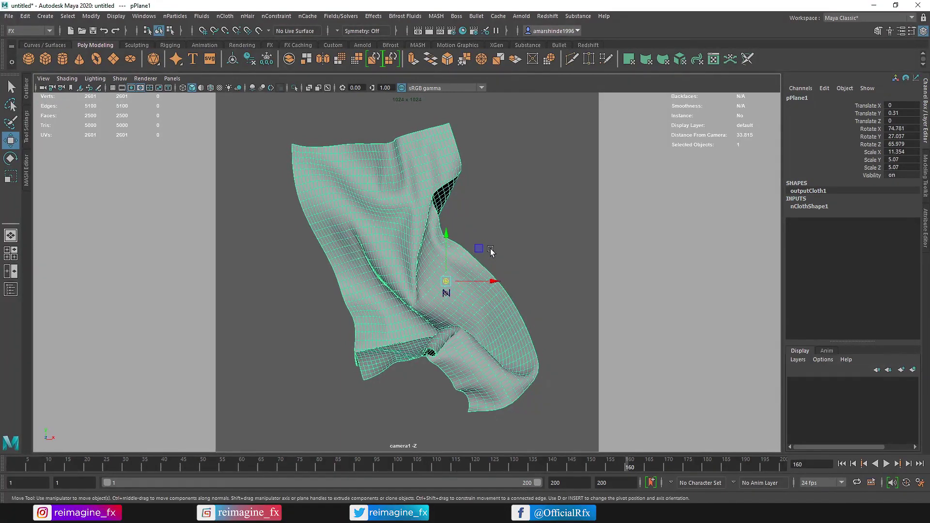
pyautogui.scroll(-1, 490, 238)
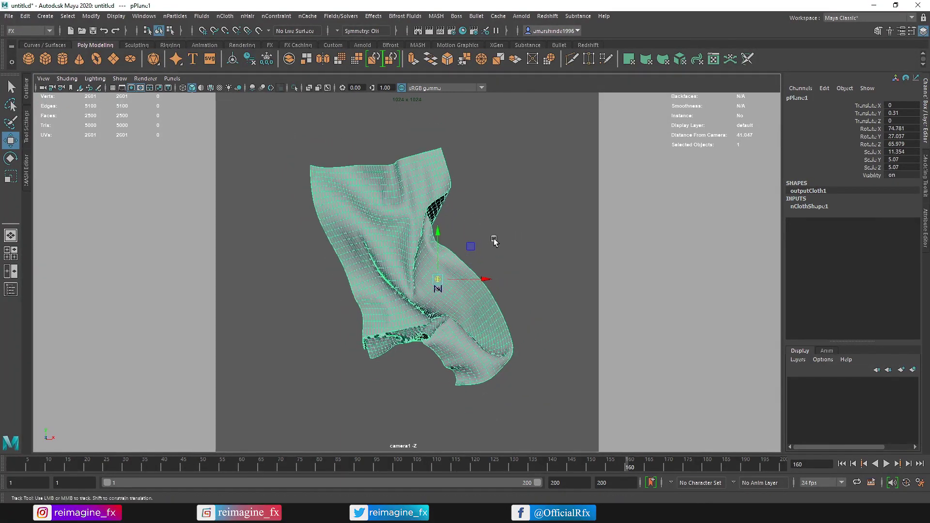
pyautogui.keyDown('alt'); pyautogui.moveTo(491, 239); pyautogui.dragTo(480, 238, button='middle'); pyautogui.keyUp('alt')
pyautogui.scroll(2, 479, 238)
pyautogui.scroll(-1, 478, 238)
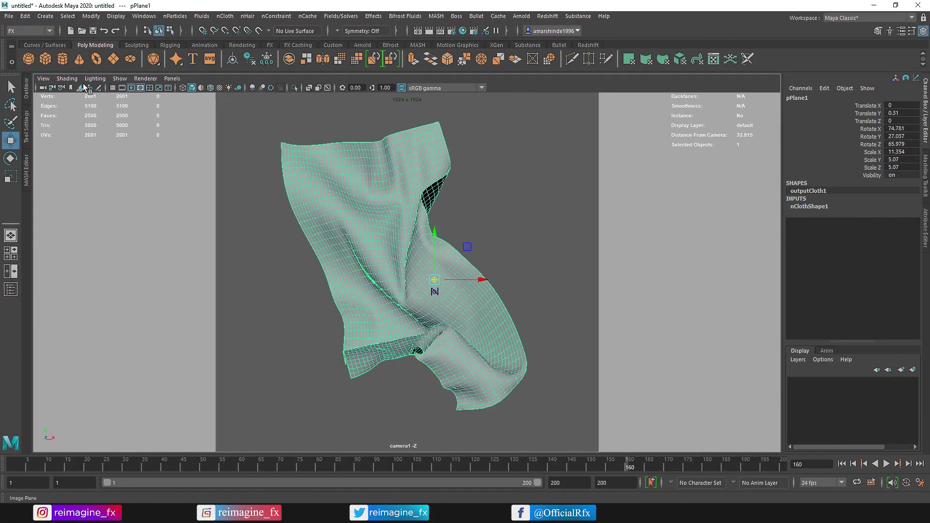
pyautogui.keyDown('alt'); pyautogui.moveTo(355, 161); pyautogui.dragTo(360, 162, button='middle'); pyautogui.keyUp('alt')
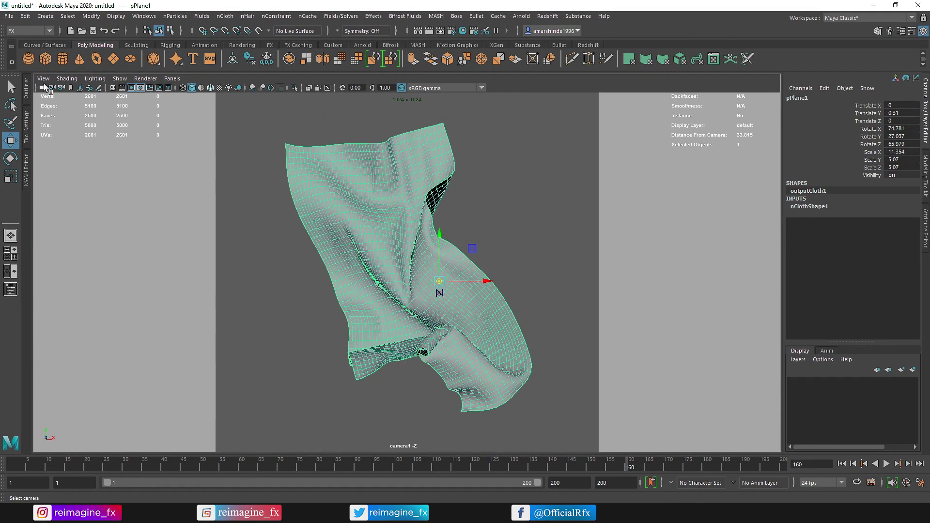
# - Switch back to the perspective view and frame the selected cloth
pyautogui.click(489, 167)
pyautogui.press('space')
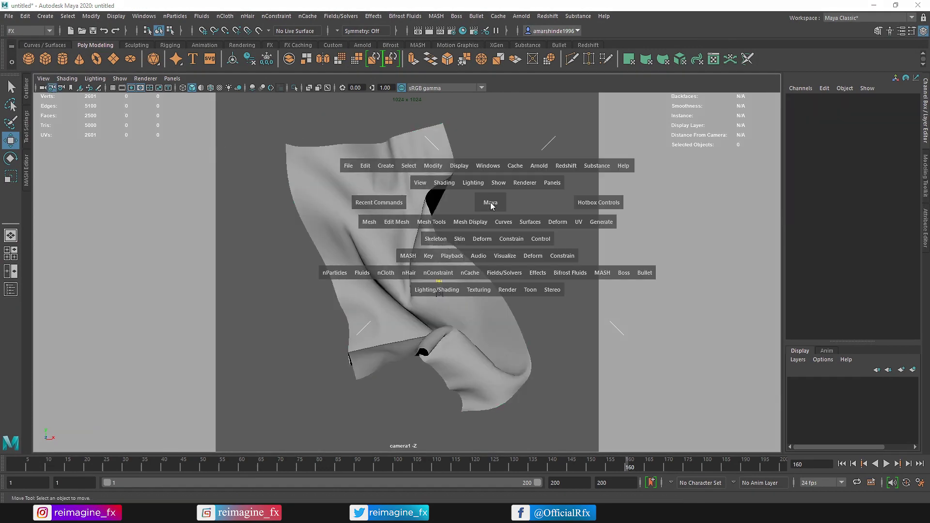
pyautogui.moveTo(490, 202); pyautogui.dragTo(511, 158)
pyautogui.click(518, 174)
pyautogui.press('f')
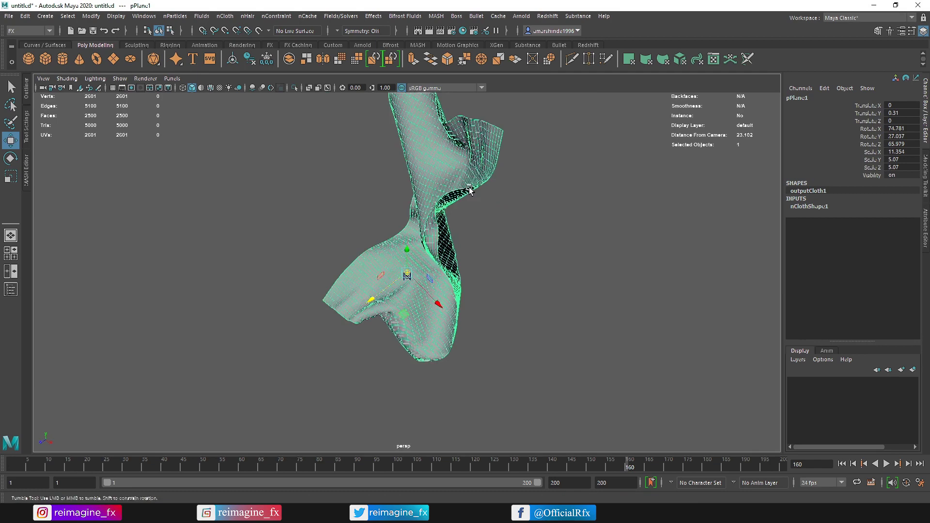
# - Assign a new Arnold aiStandardSurface material to the cloth
pyautogui.moveTo(400, 165); pyautogui.dragTo(409, 409, button='right')
pyautogui.click(390, 232)
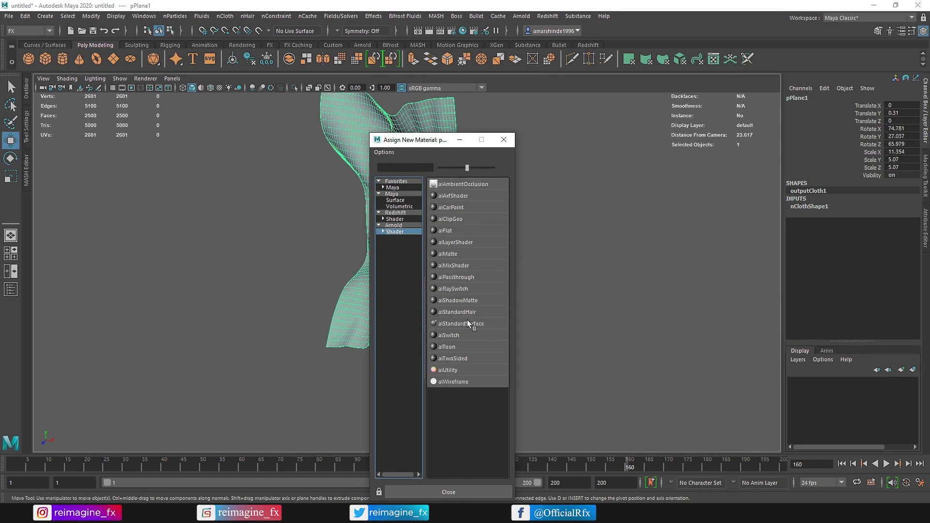
pyautogui.click(467, 324)
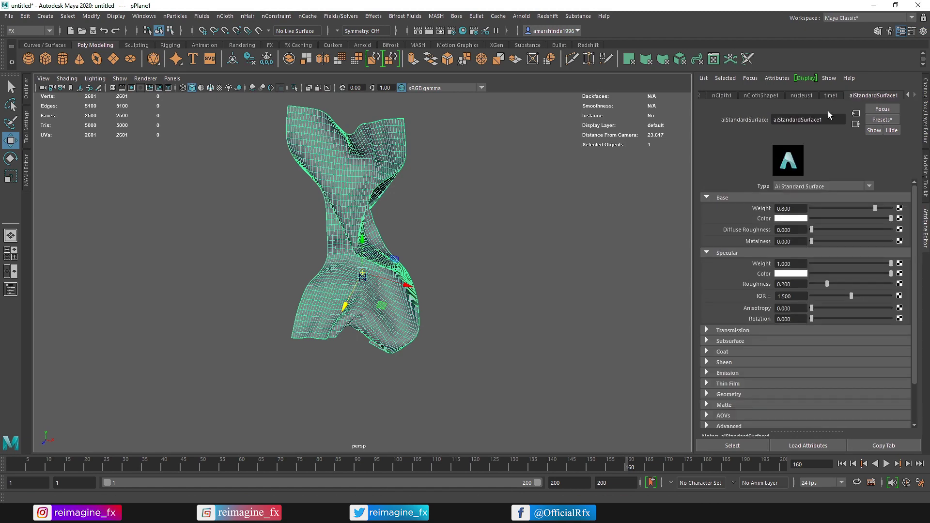
# - Rename the cloth's material HI and set its base weight to 1
pyautogui.write('H')
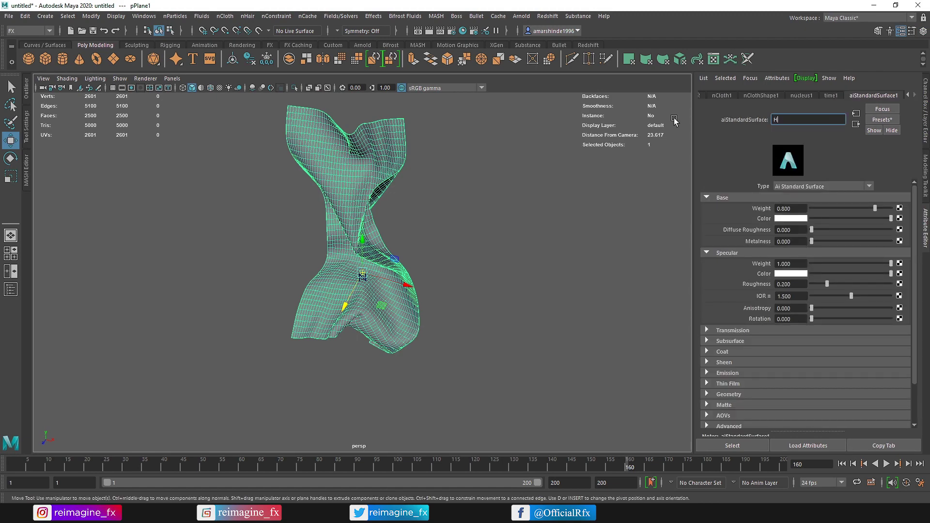
pyautogui.write('I')
pyautogui.press('Return')
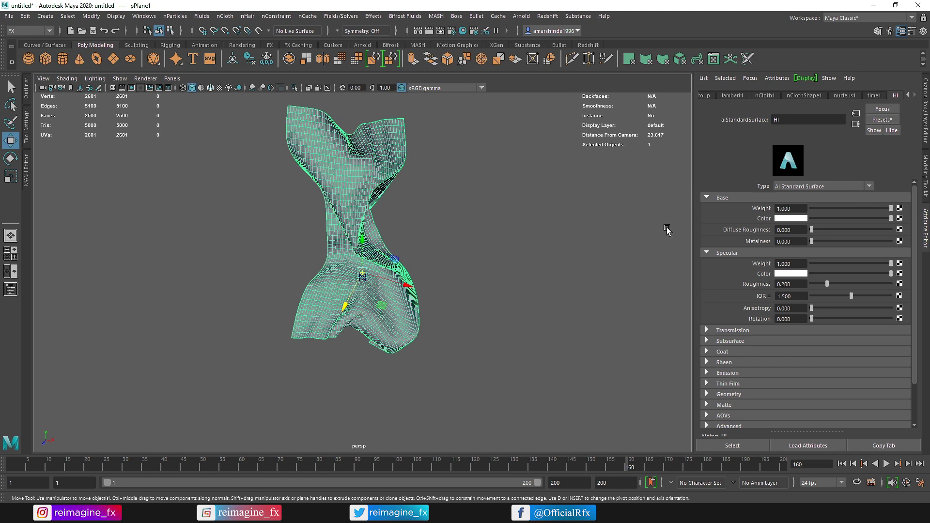
# - Open the Arnold RenderView, widen it beside the viewport, and render a closer perspective view of the cloth
pyautogui.click(492, 150)
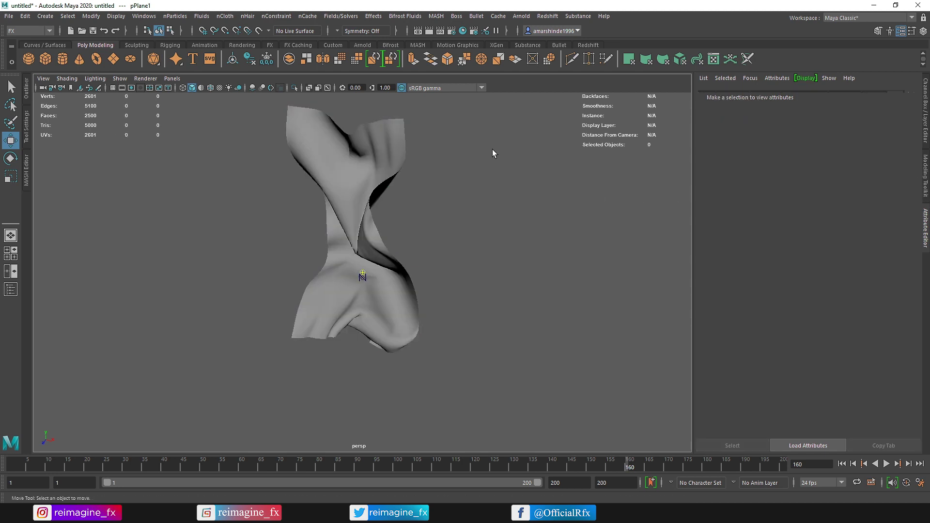
pyautogui.click(364, 45)
pyautogui.click(365, 58)
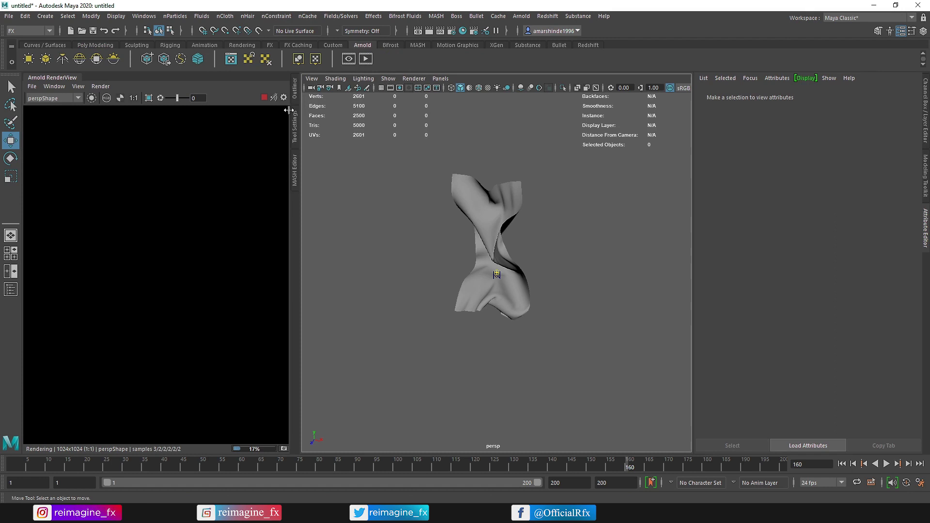
pyautogui.moveTo(288, 110); pyautogui.dragTo(381, 124)
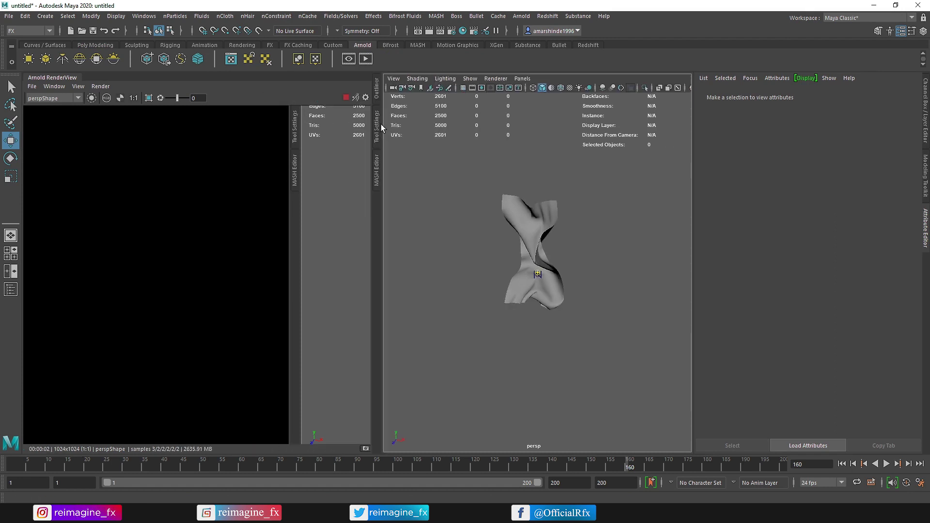
pyautogui.click(346, 97)
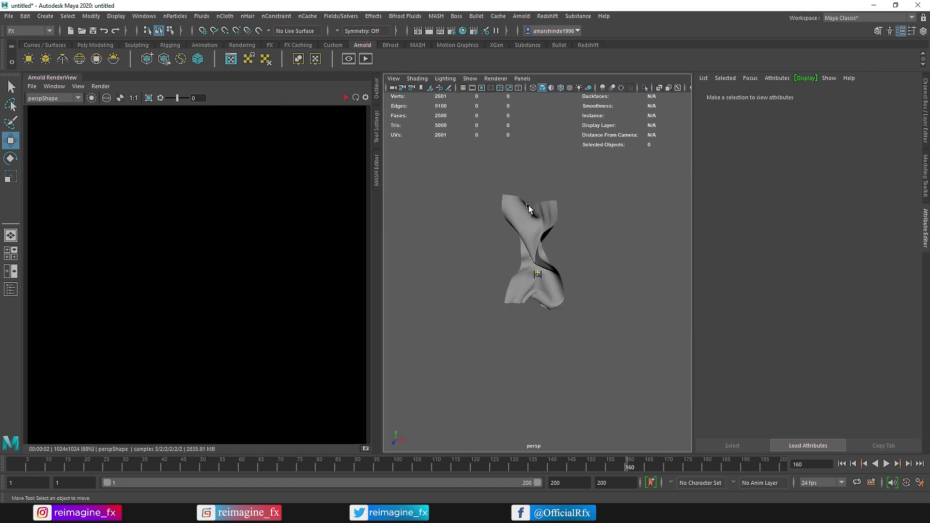
pyautogui.keyDown('alt'); pyautogui.moveTo(488, 205); pyautogui.dragTo(601, 155, button='right'); pyautogui.keyUp('alt')
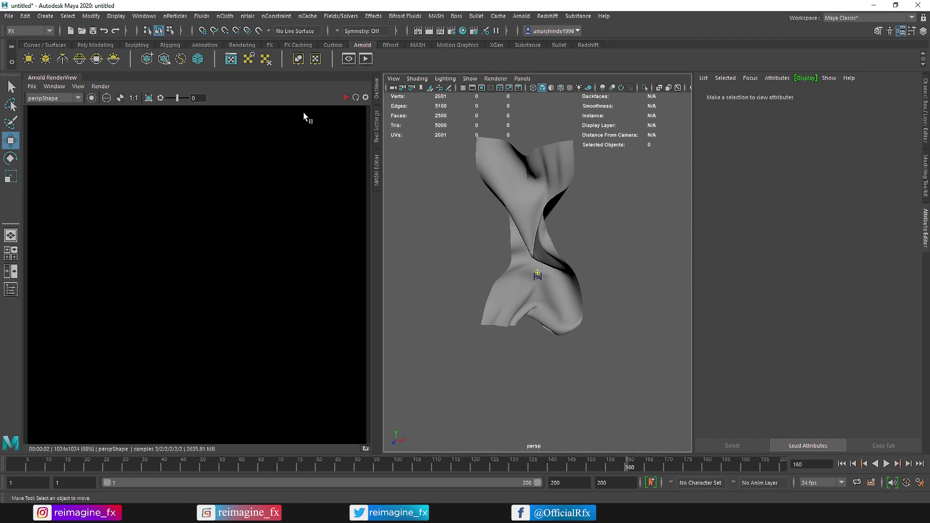
pyautogui.click(345, 98)
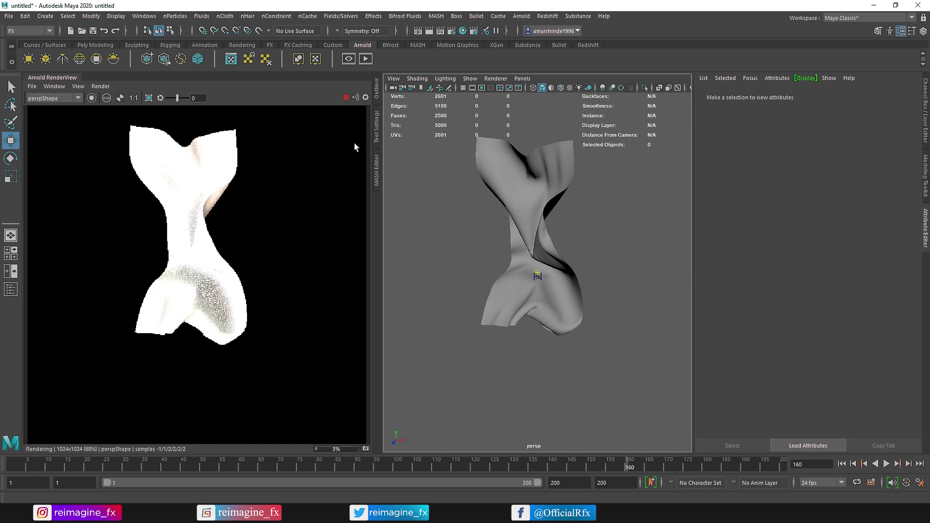
# - Select aiSkyDomeLight1 from the Outliner, set its intensity to 0.5 and restart the render
pyautogui.click(376, 91)
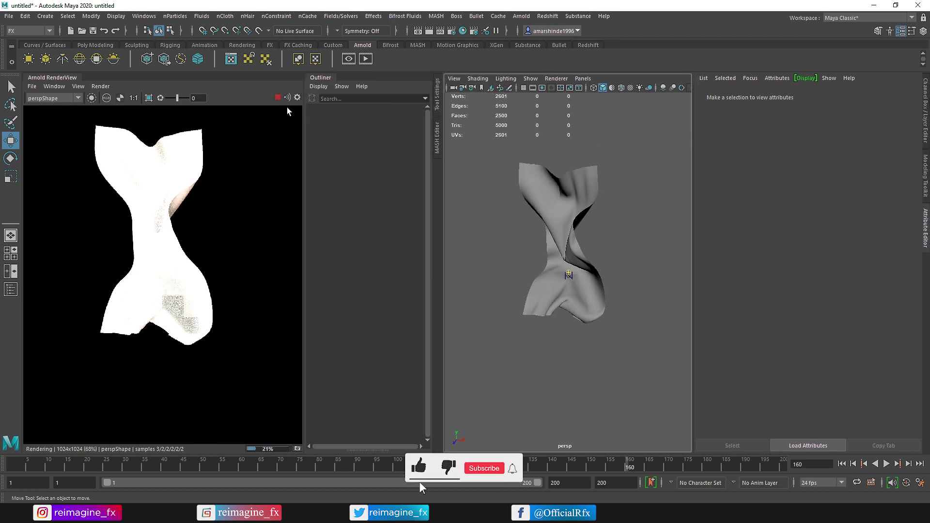
pyautogui.click(354, 196)
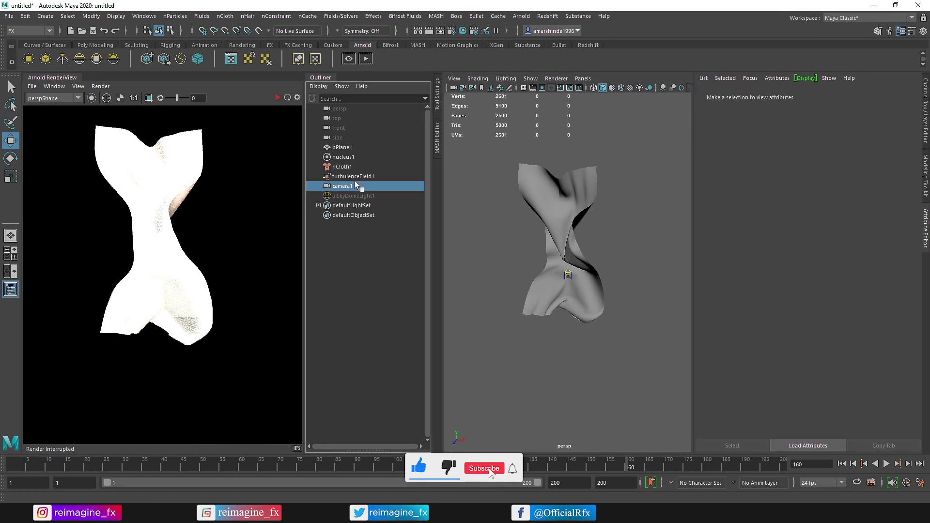
pyautogui.moveTo(808, 207); pyautogui.dragTo(751, 205)
pyautogui.write('0.5')
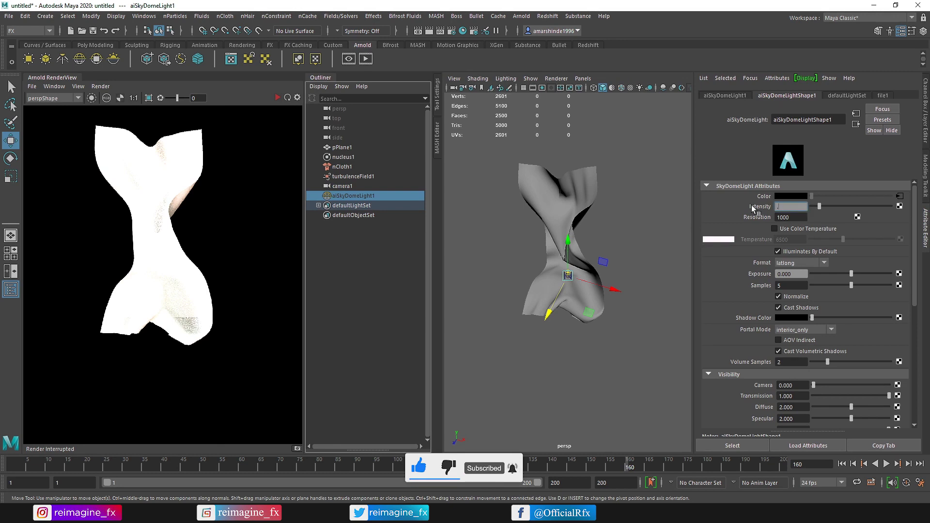
pyautogui.press('Return')
pyautogui.click(276, 96)
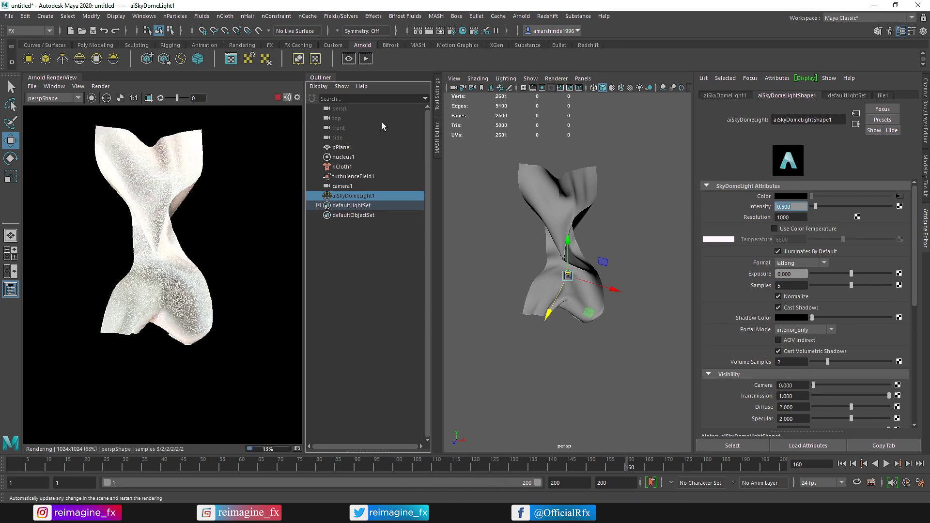
# - Set the sky dome light's intensity to 0.1 and collapse the Outliner
pyautogui.moveTo(815, 207); pyautogui.dragTo(812, 207)
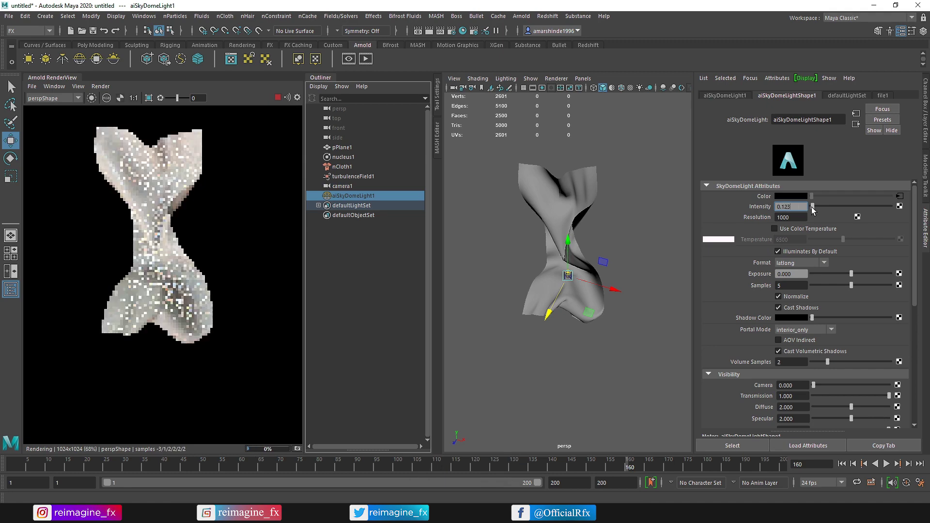
pyautogui.write('.1')
pyautogui.press('Return')
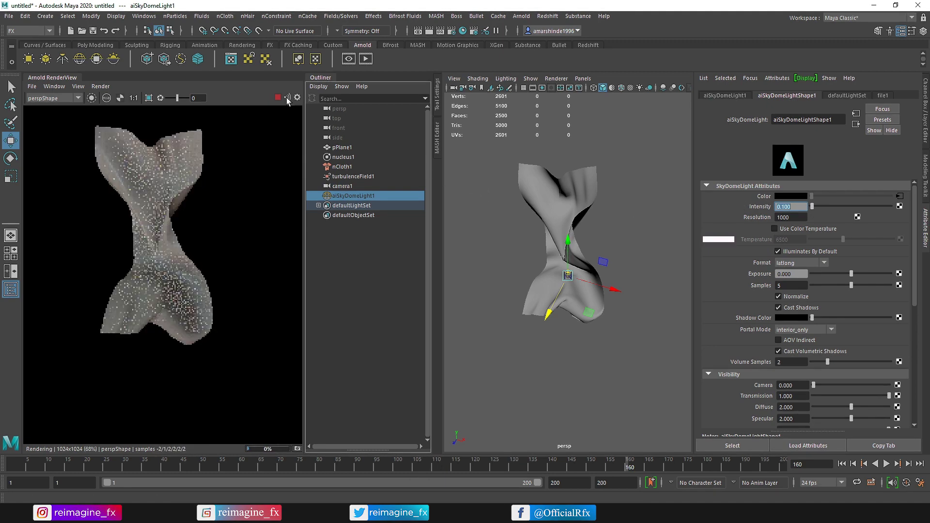
pyautogui.doubleClick(327, 78)
pyautogui.click(327, 80)
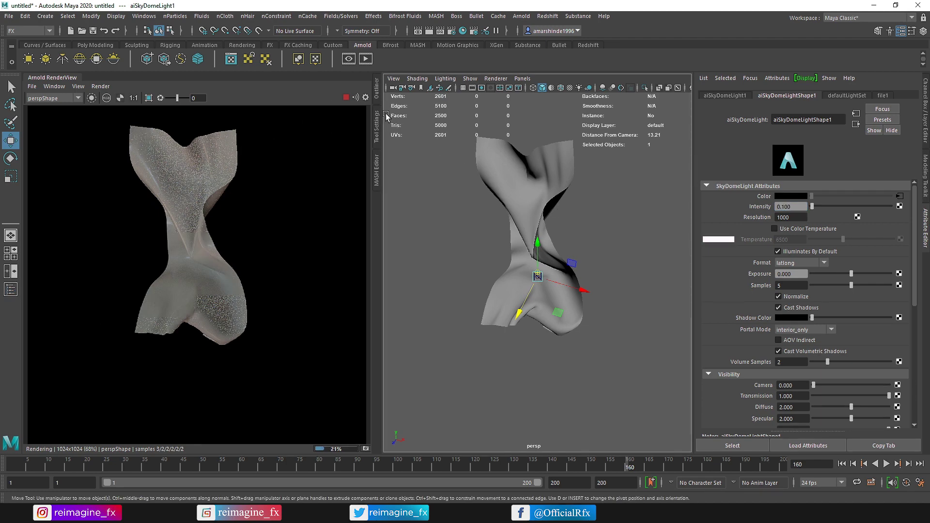
# - Switch the Arnold render camera to cameraShape1, render the cloth through it, and stop the render
pyautogui.click(345, 97)
pyautogui.click(489, 160)
pyautogui.click(77, 98)
pyautogui.click(60, 114)
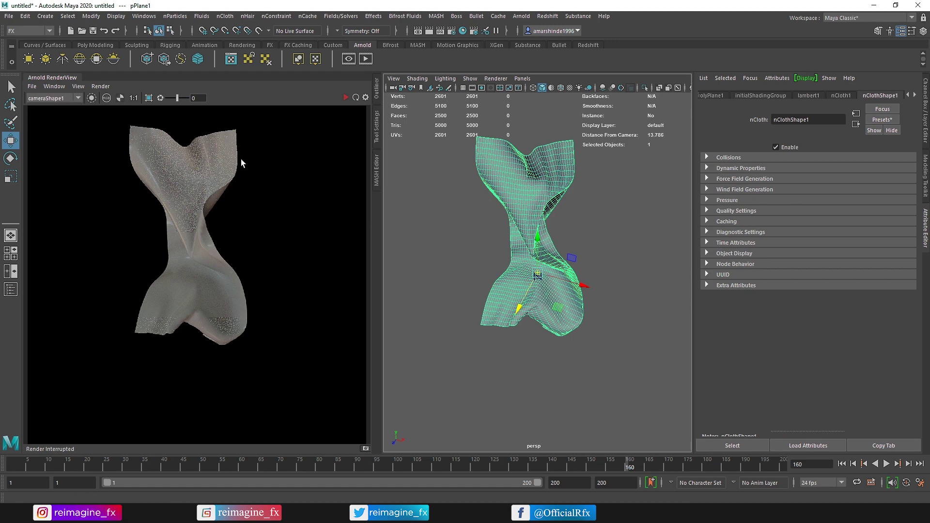
pyautogui.click(345, 97)
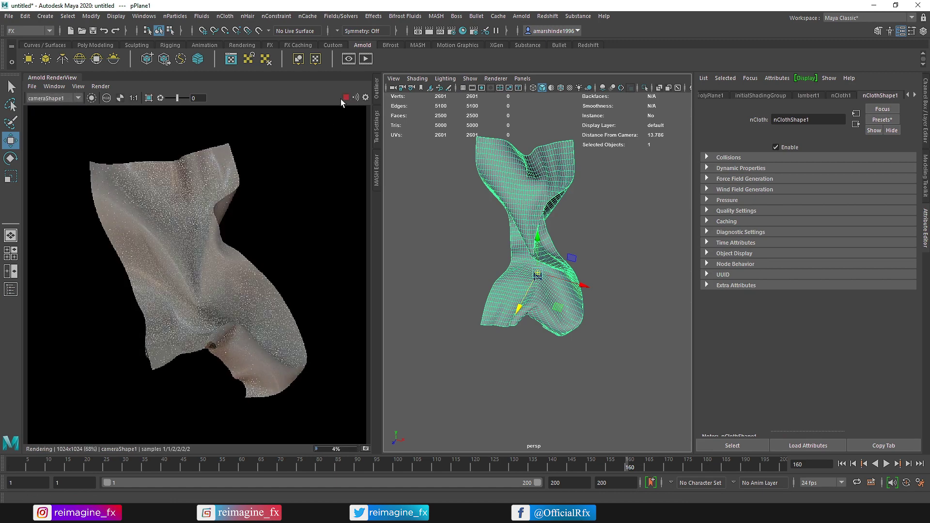
pyautogui.click(345, 97)
# - Show the cloth's HI material attributes, collapse all sections and expand only the Thin Film settings
pyautogui.scroll(-3, 858, 95)
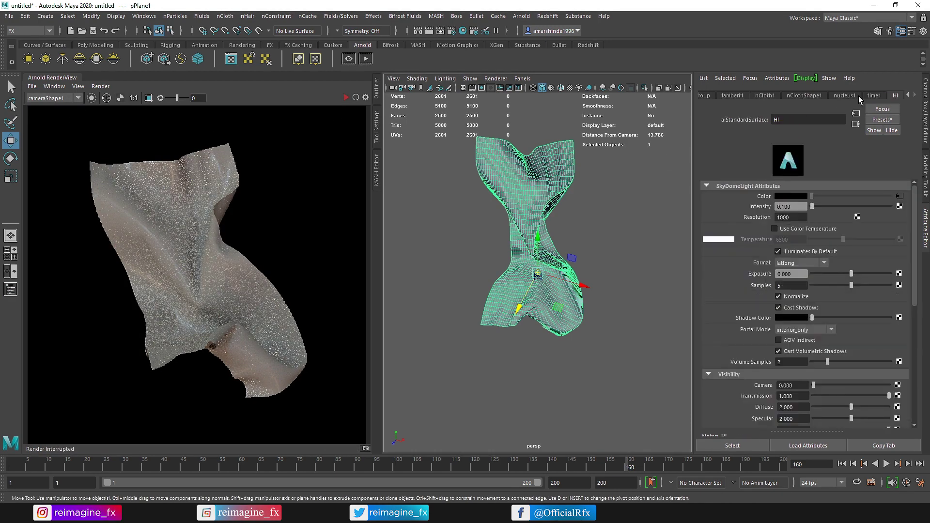
pyautogui.click(599, 149)
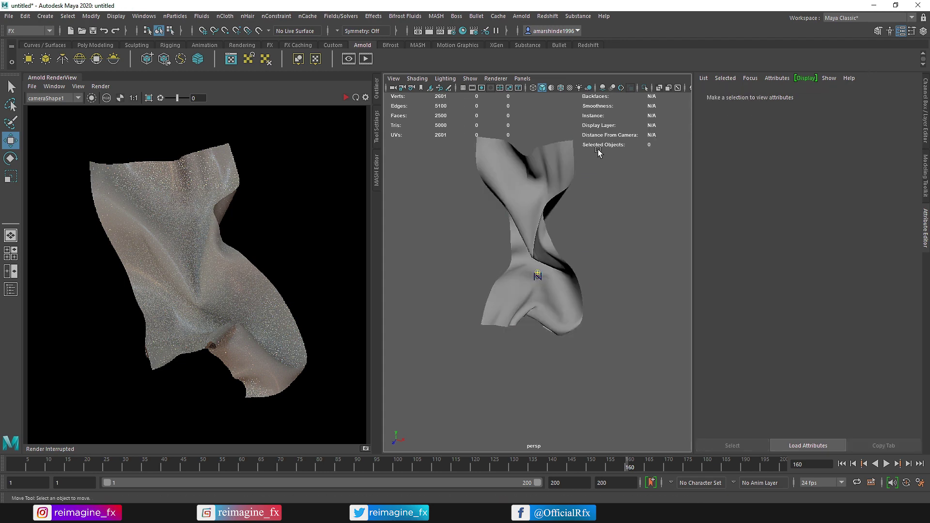
pyautogui.click(550, 152)
pyautogui.click(869, 96)
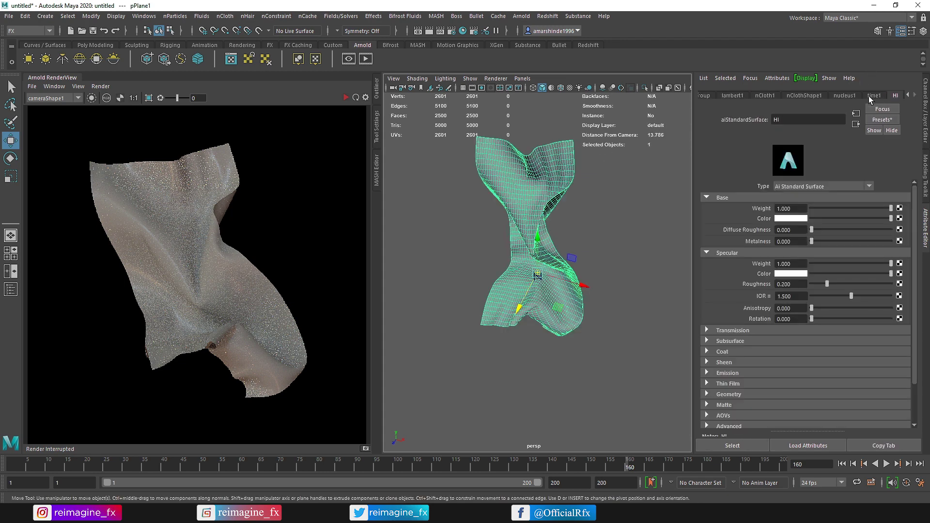
pyautogui.keyDown('ctrl'); pyautogui.click(729, 196); pyautogui.keyUp('ctrl')
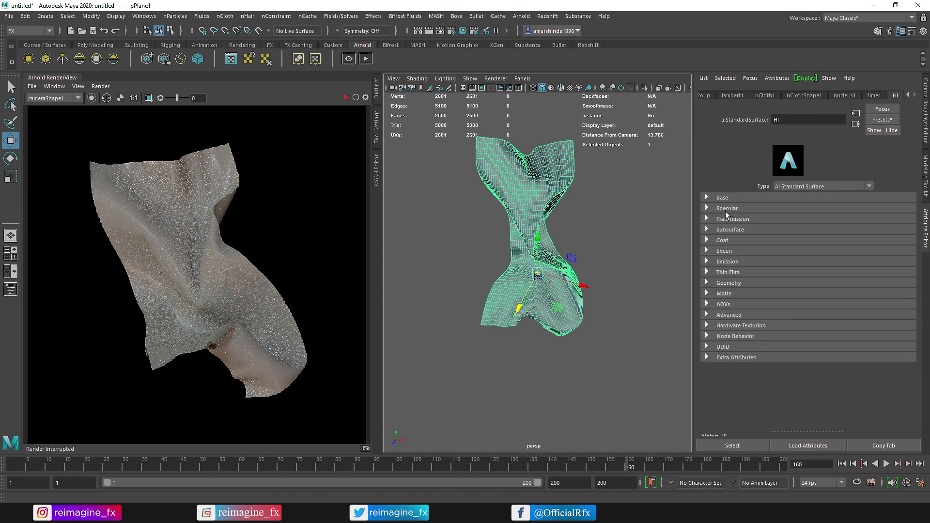
pyautogui.click(736, 272)
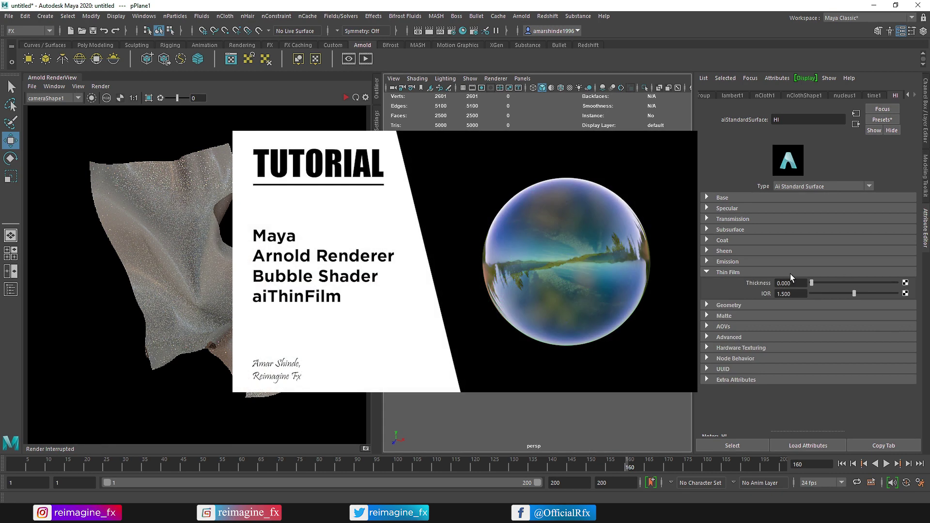
# - Restart the Arnold render and set the HI material's Thin Film thickness to about 413.793
pyautogui.click(773, 284)
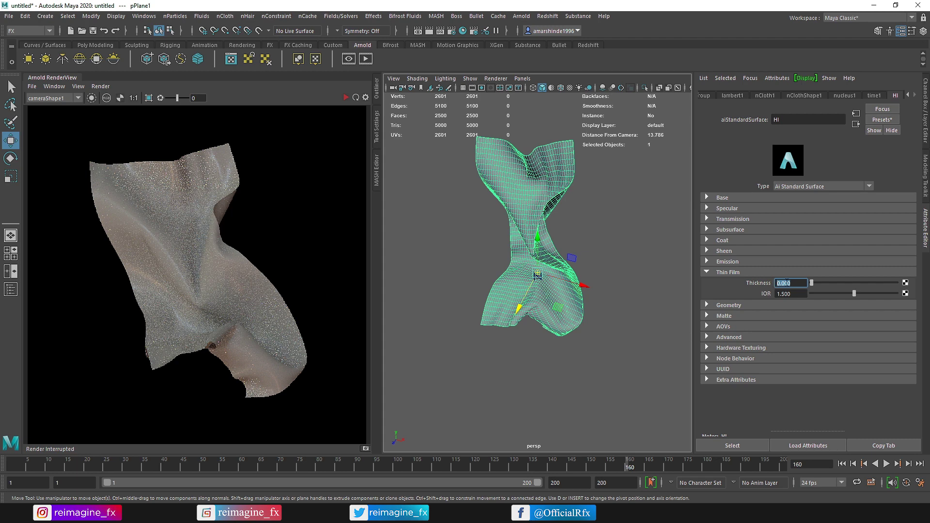
pyautogui.click(345, 97)
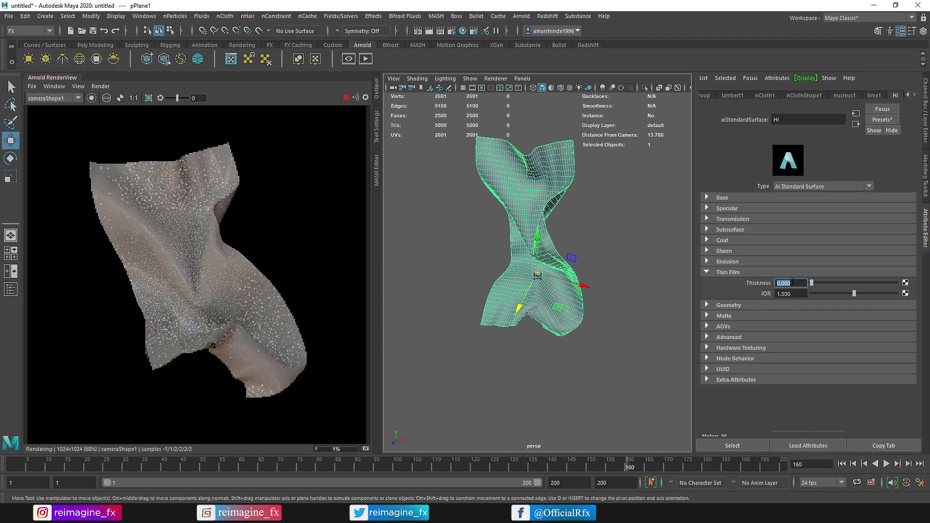
pyautogui.write('24')
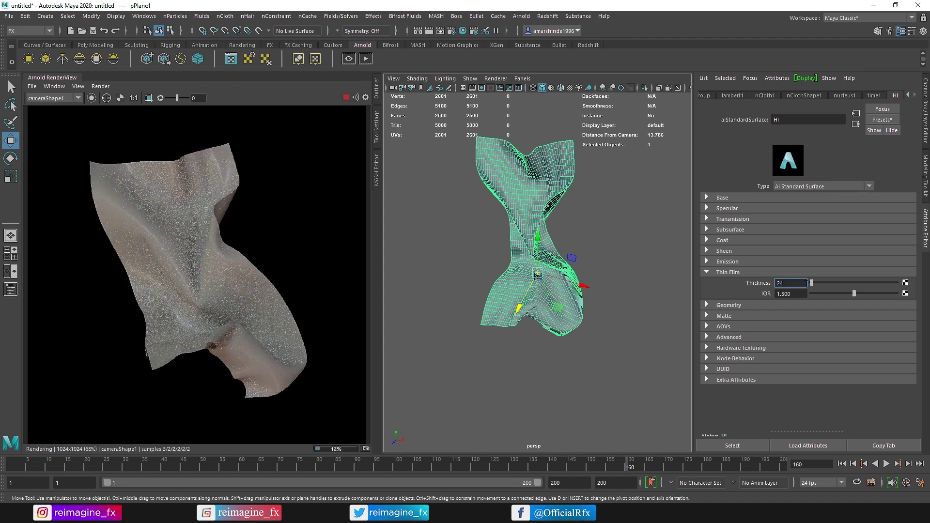
pyautogui.write('0')
pyautogui.press('Return')
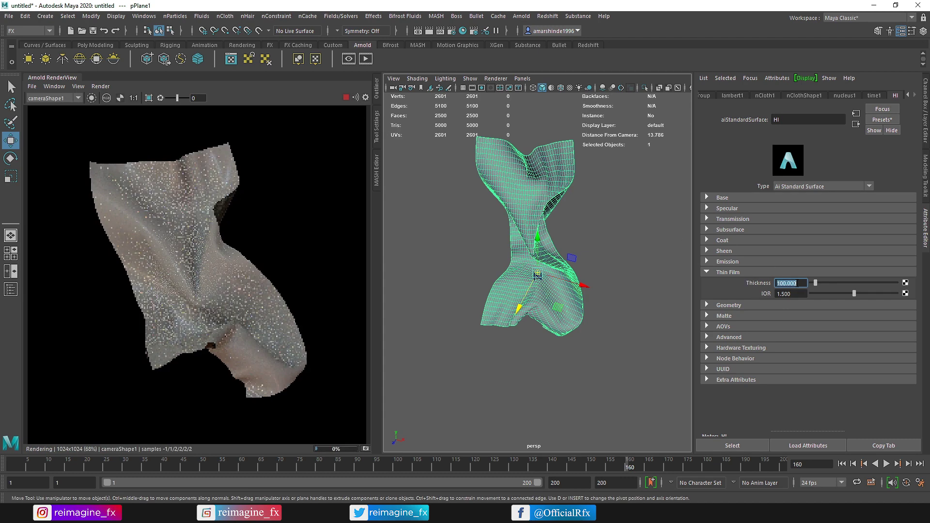
pyautogui.moveTo(818, 283); pyautogui.dragTo(827, 283)
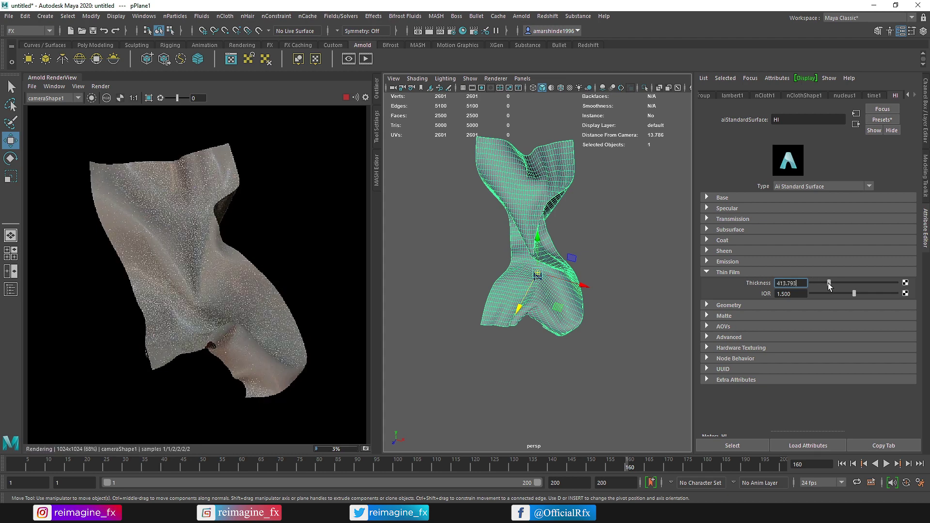
# - Darken the HI material's base color to a medium grey and raise its metalness to about 0.966
pyautogui.click(754, 271)
pyautogui.click(746, 198)
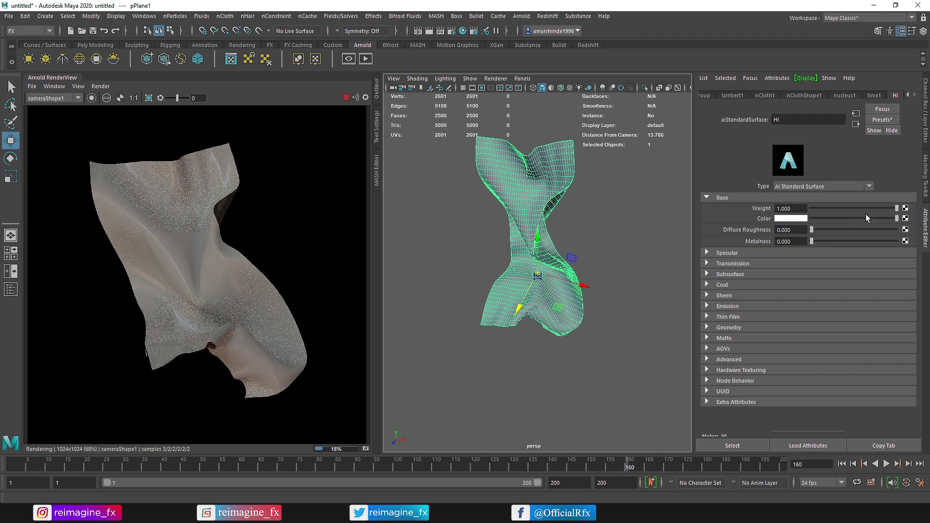
pyautogui.moveTo(877, 218); pyautogui.dragTo(838, 219)
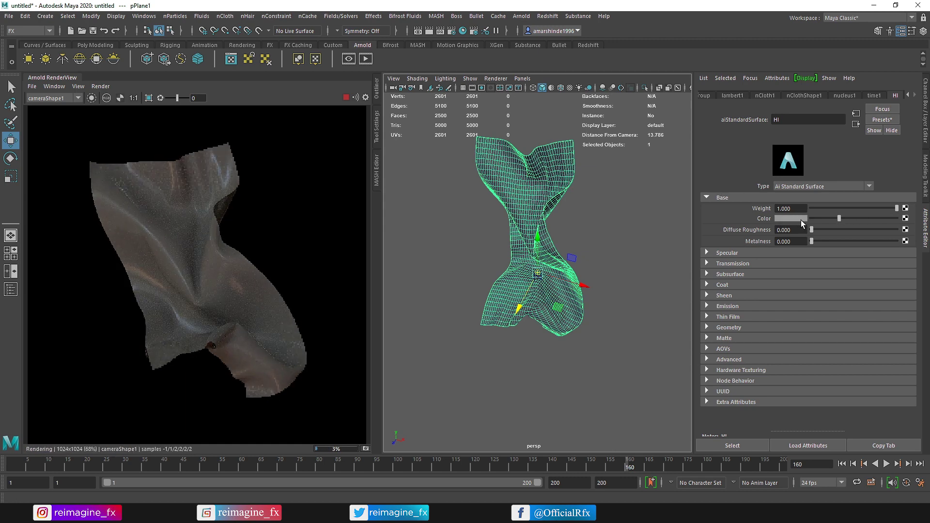
pyautogui.click(798, 239)
pyautogui.moveTo(821, 241); pyautogui.dragTo(887, 240)
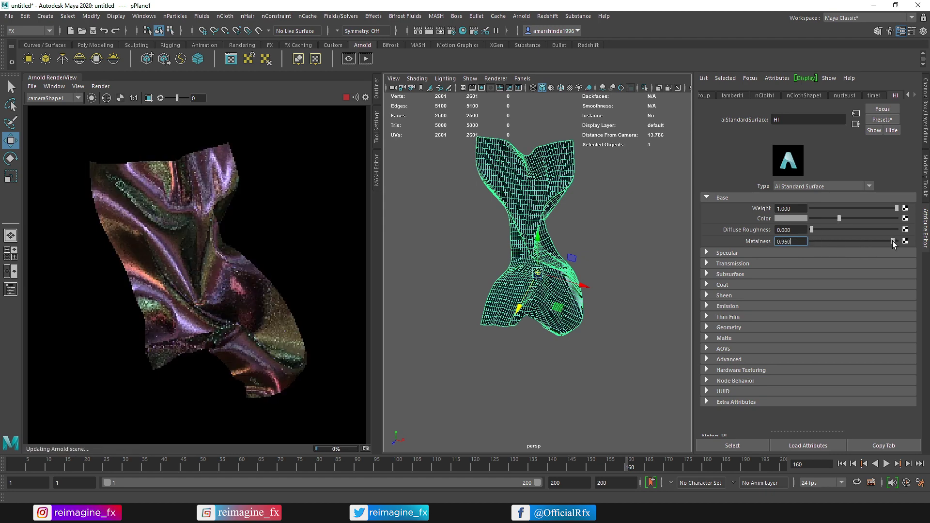
# - Compare a metalness of 0.5 using a crop region over the cloth's upper folds, then render the full frame again
pyautogui.scroll(2, 148, 201)
pyautogui.moveTo(125, 180); pyautogui.dragTo(212, 252)
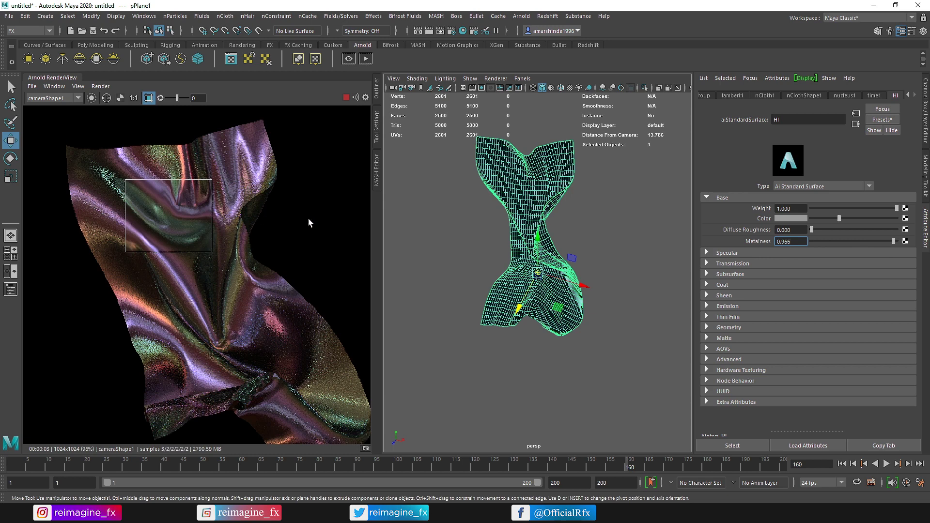
pyautogui.write('0.5')
pyautogui.press('Return')
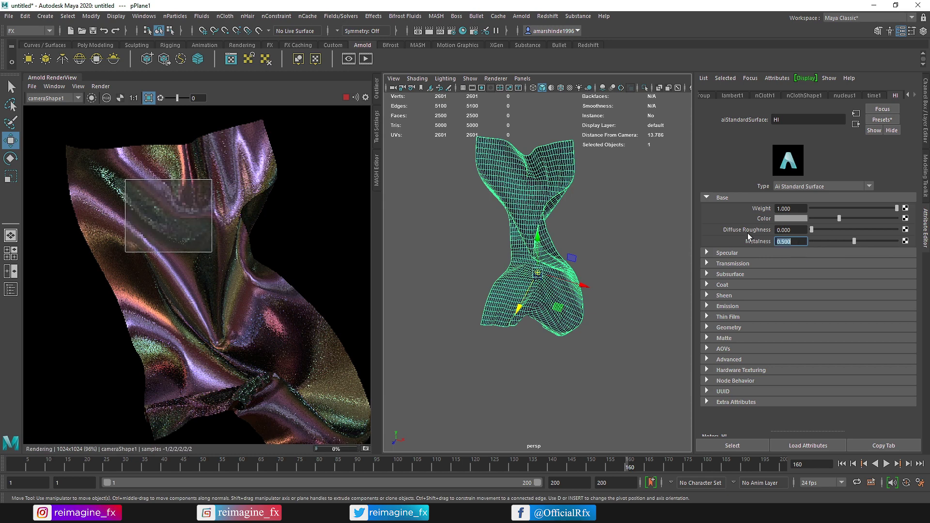
pyautogui.click(149, 98)
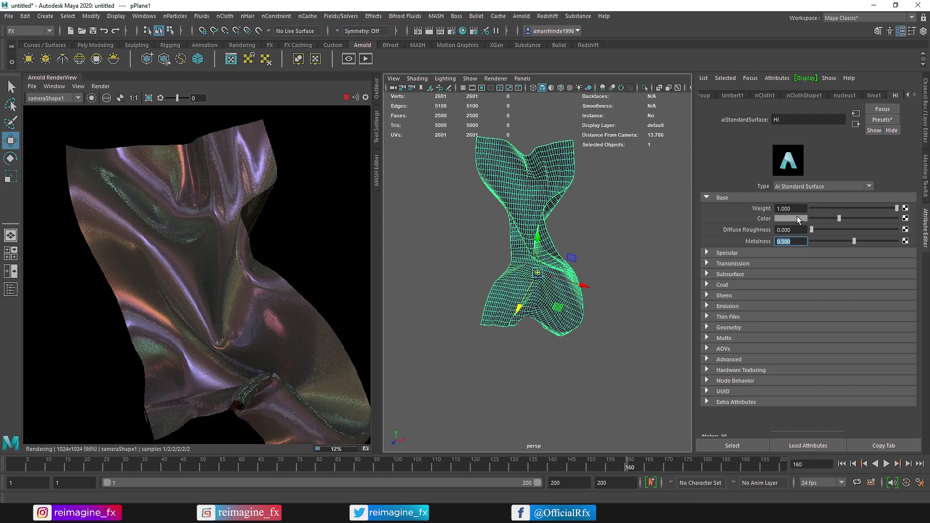
# - Try Thin Film IOR values of 1.4 and 1.7 on the HI material, and return it to 1.5
pyautogui.click(739, 318)
pyautogui.click(800, 328)
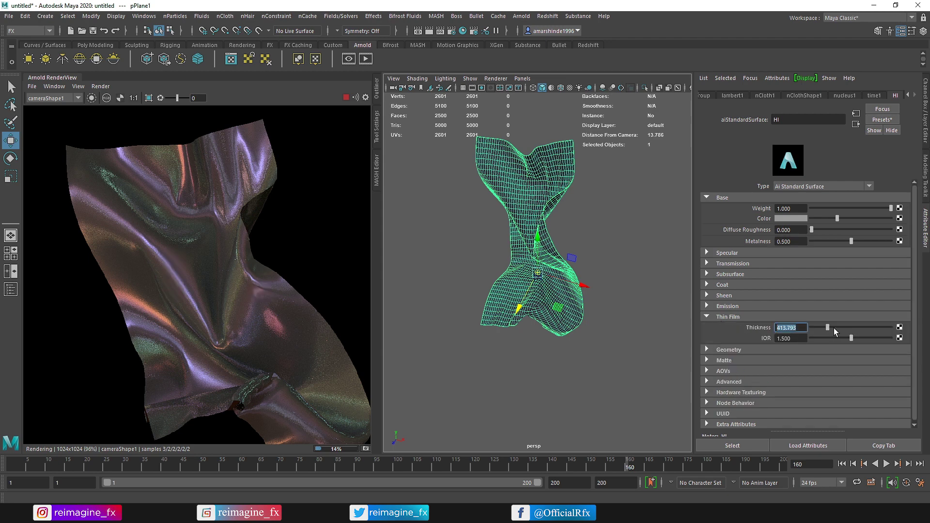
pyautogui.click(804, 338)
pyautogui.write('1.')
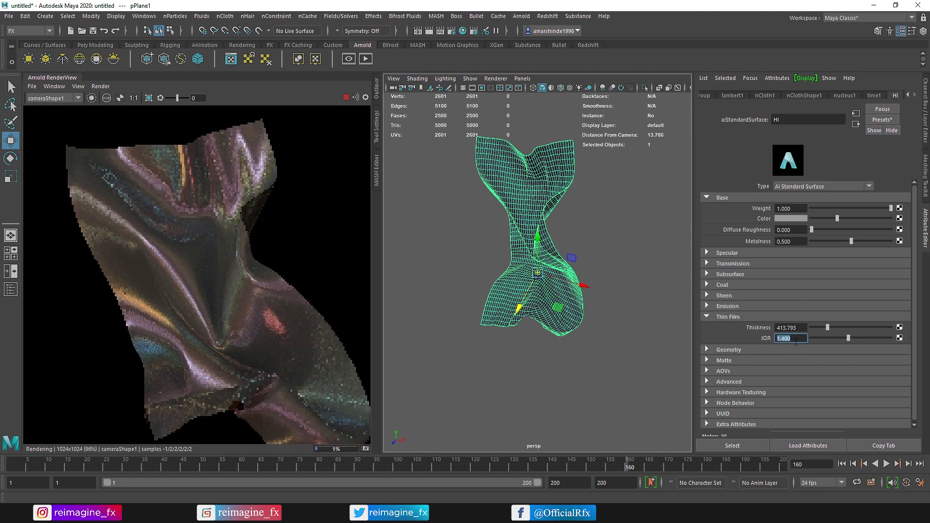
pyautogui.write('7')
pyautogui.press('Return')
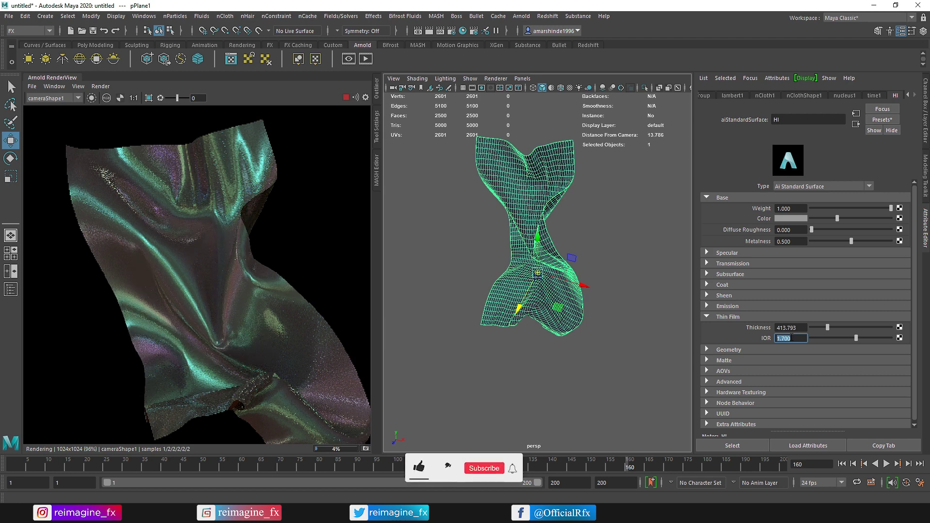
pyautogui.write('1.5')
pyautogui.press('Return')
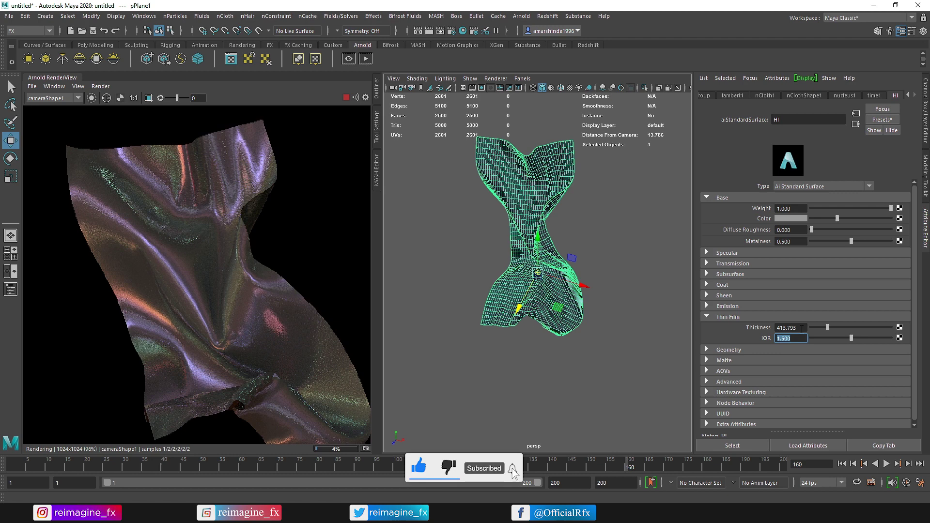
# - Set the HI material's Thin Film thickness to 250 and check the updated cloth render
pyautogui.hotkey('shift', 'Tab')
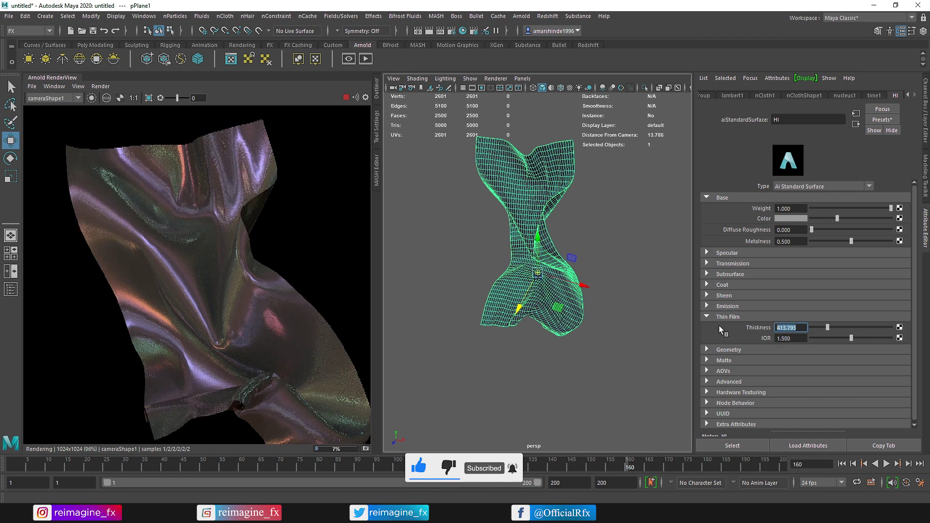
pyautogui.write('24.')
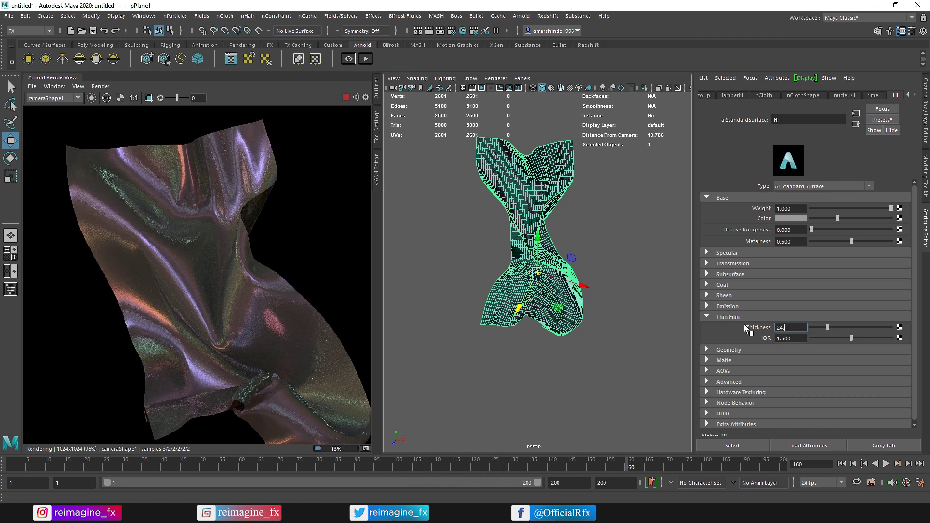
pyautogui.press('Return')
pyautogui.write('250')
pyautogui.press('Return')
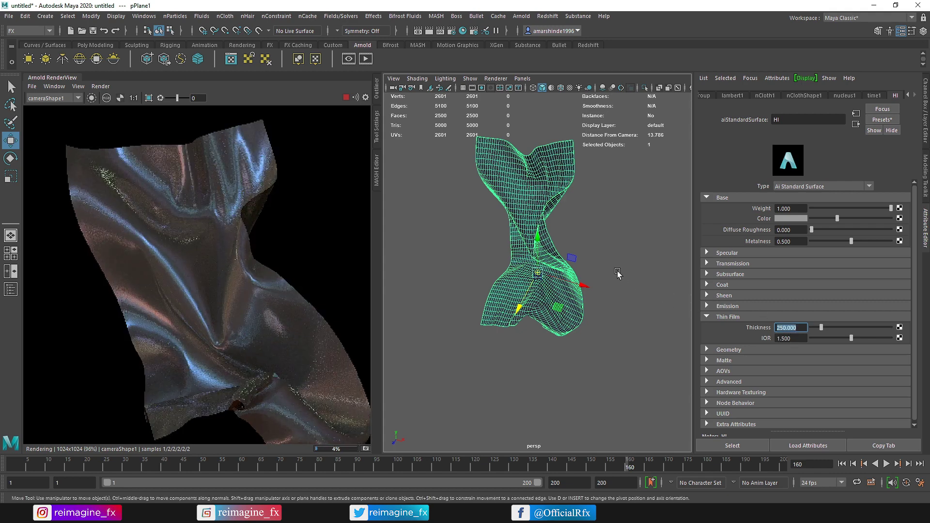
pyautogui.scroll(-2, 213, 251)
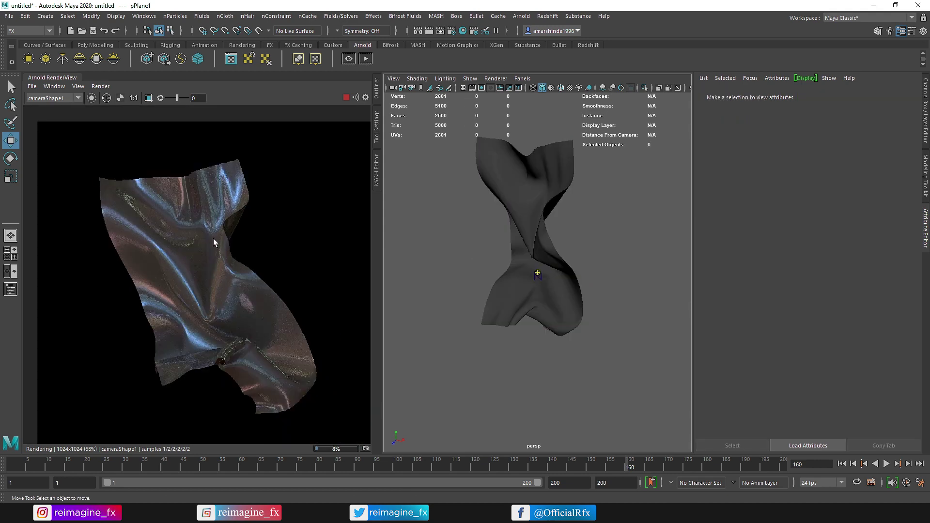
pyautogui.scroll(2, 212, 236)
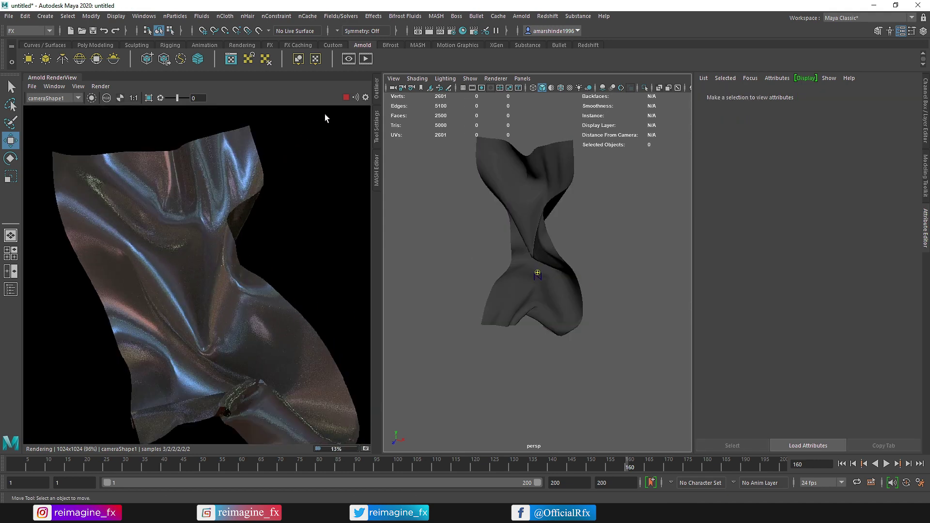
# - Stop the Arnold render, and close and reopen the Arnold RenderView
pyautogui.click(345, 98)
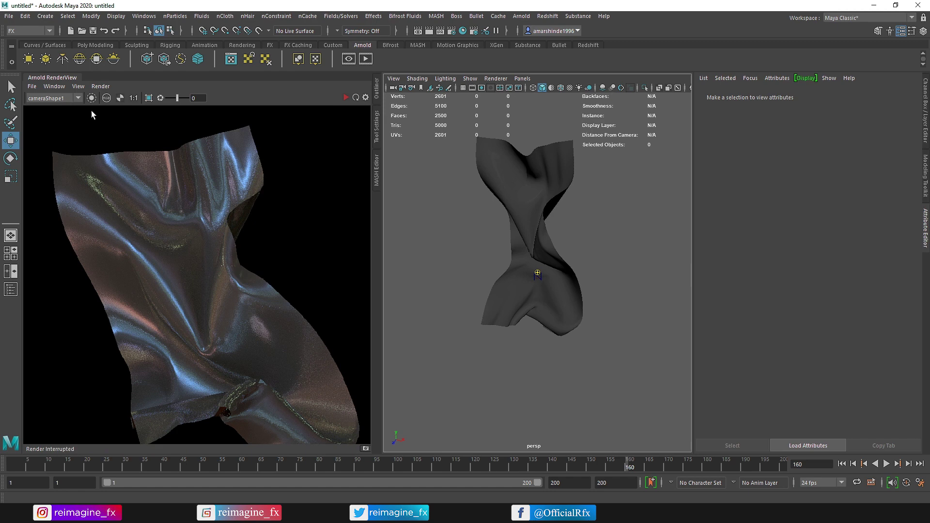
pyautogui.rightClick(49, 78)
pyautogui.click(77, 115)
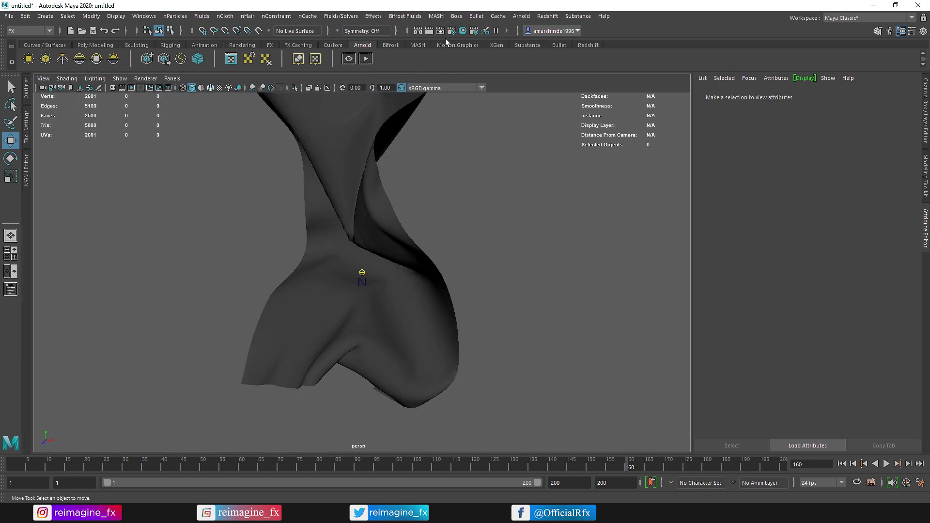
pyautogui.click(365, 59)
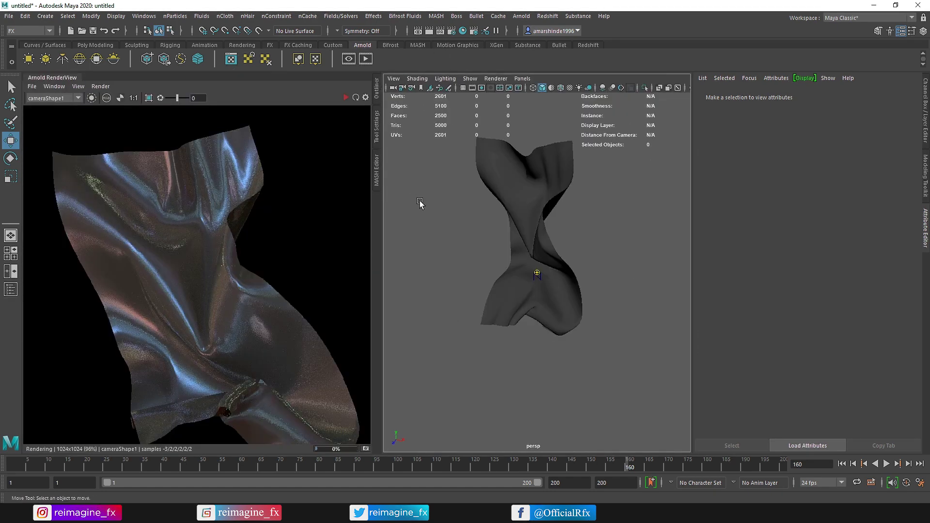
# - Render again, try a darker grey specular color on the cloth's HI material, and undo it
pyautogui.click(533, 184)
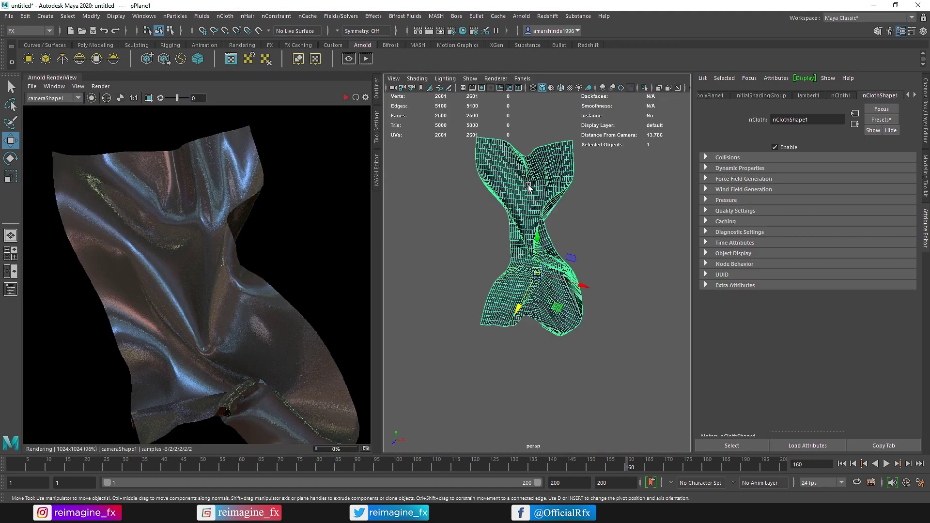
pyautogui.click(869, 91)
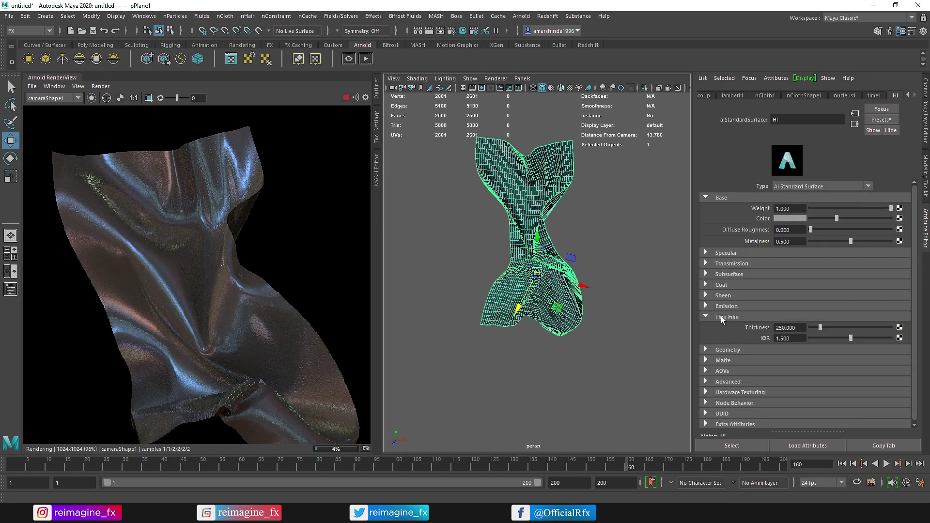
pyautogui.click(724, 317)
pyautogui.click(725, 253)
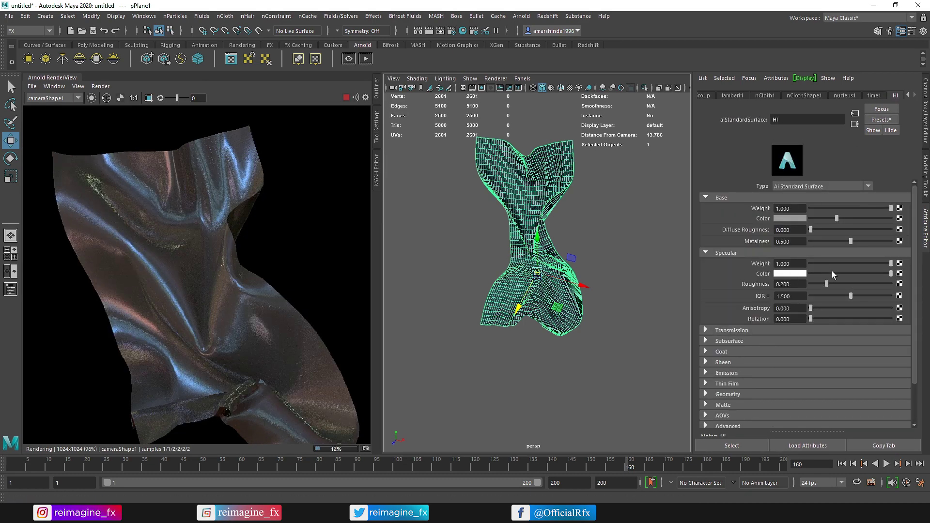
pyautogui.moveTo(890, 274); pyautogui.dragTo(823, 273)
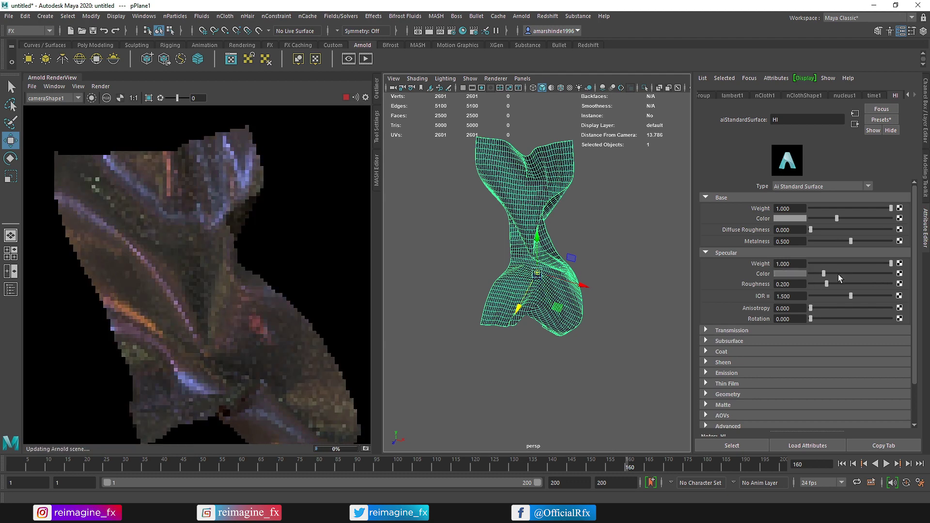
pyautogui.hotkey('ctrl', 'z')
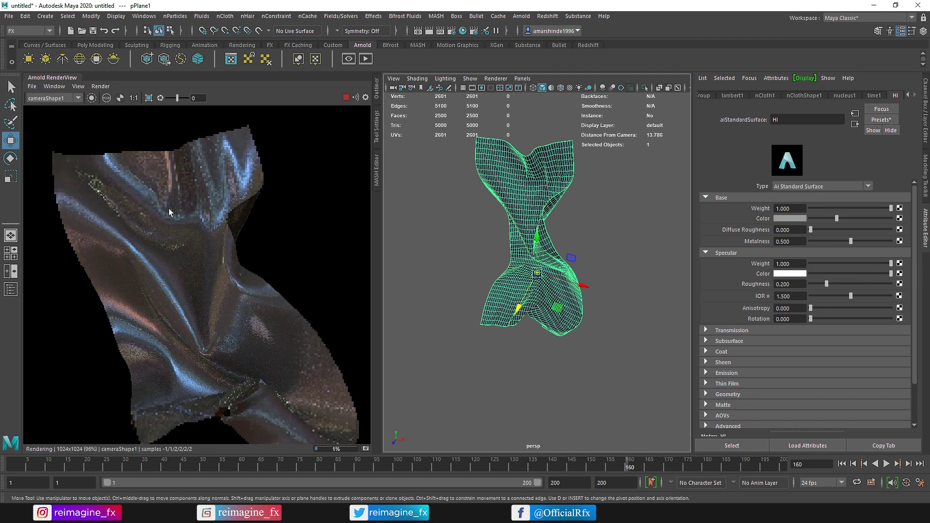
# - Try a magenta specular color on the HI material and undo it
pyautogui.click(790, 273)
pyautogui.click(793, 234)
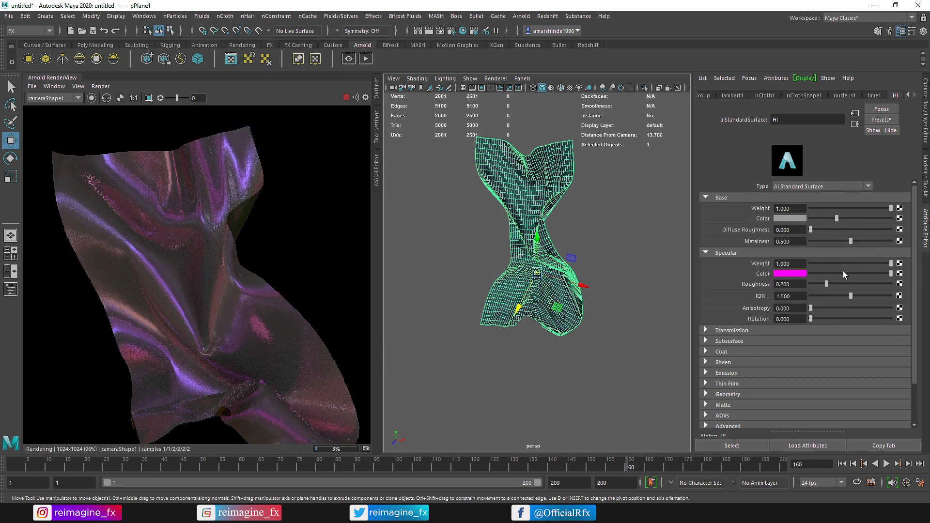
pyautogui.hotkey('ctrl', 'z')
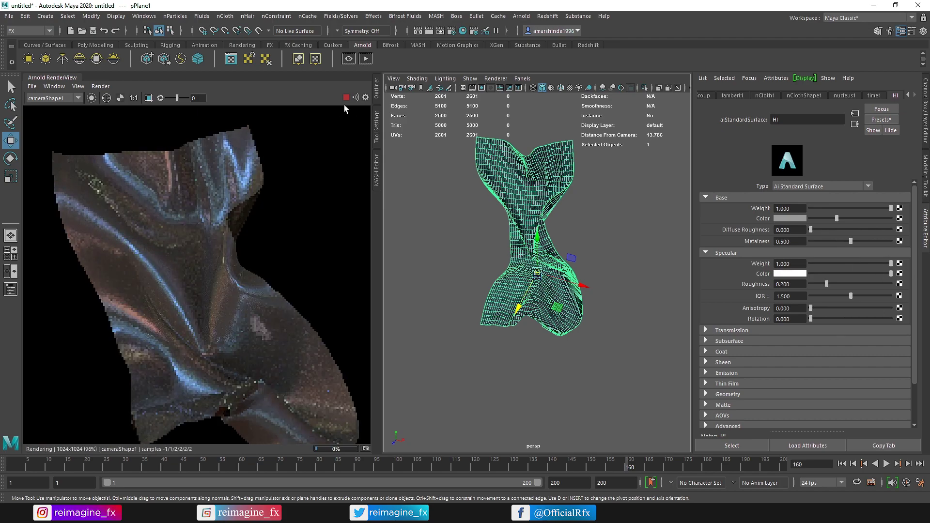
# - Stop the render, close the Arnold RenderView, and graph the HI material's network in the Hypershade
pyautogui.click(347, 97)
pyautogui.rightClick(56, 77)
pyautogui.click(76, 116)
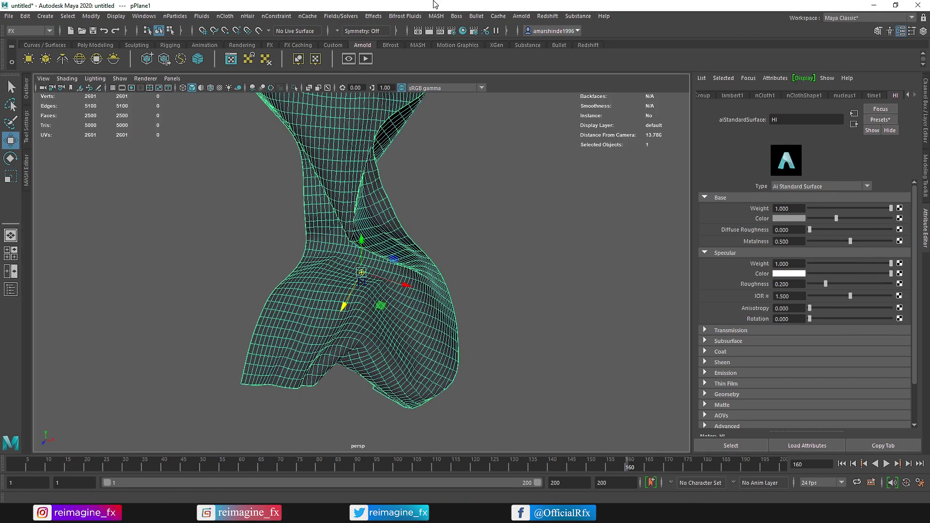
pyautogui.click(463, 31)
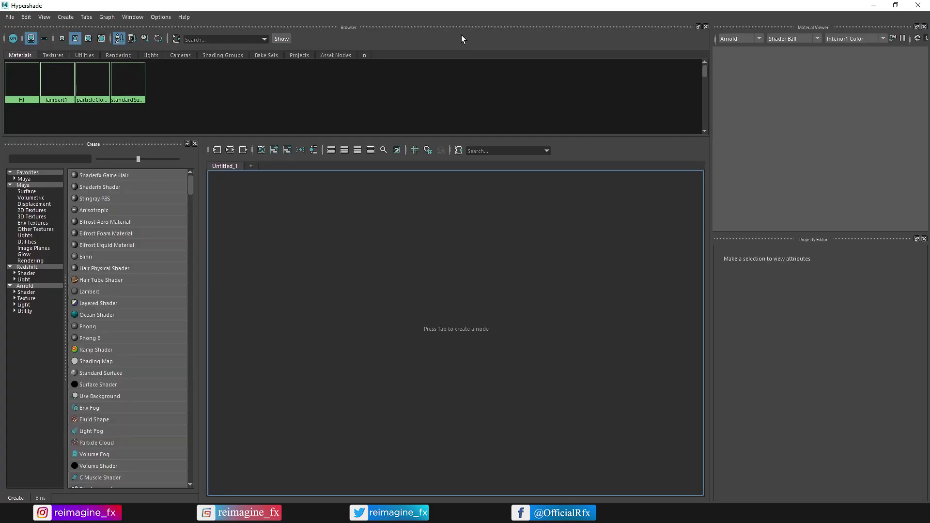
pyautogui.click(27, 74)
pyautogui.moveTo(27, 74); pyautogui.dragTo(93, 112, button='right')
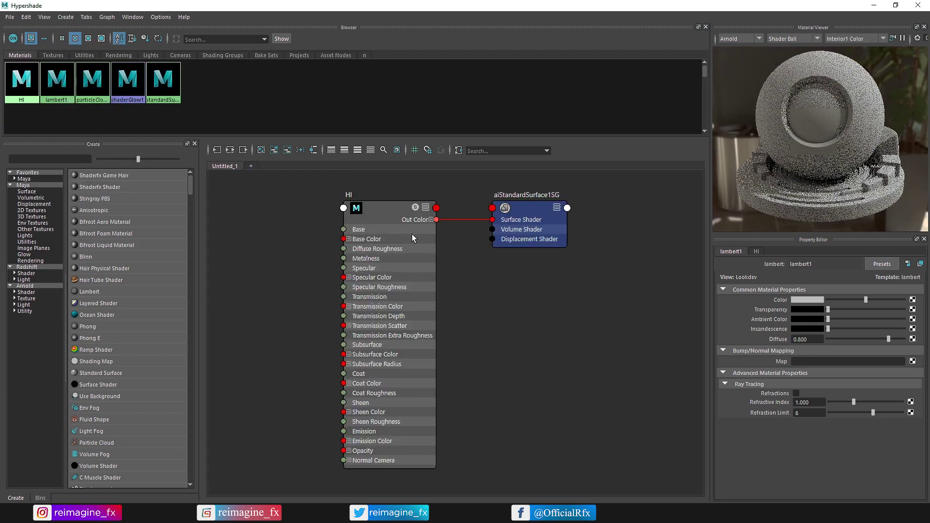
pyautogui.keyDown('alt'); pyautogui.moveTo(352, 184); pyautogui.dragTo(425, 211, button='middle'); pyautogui.keyUp('alt')
# - Create an aiThinFilm node and connect its Out Color to the HI material's Specular Color
pyautogui.click(68, 158)
pyautogui.write('thin')
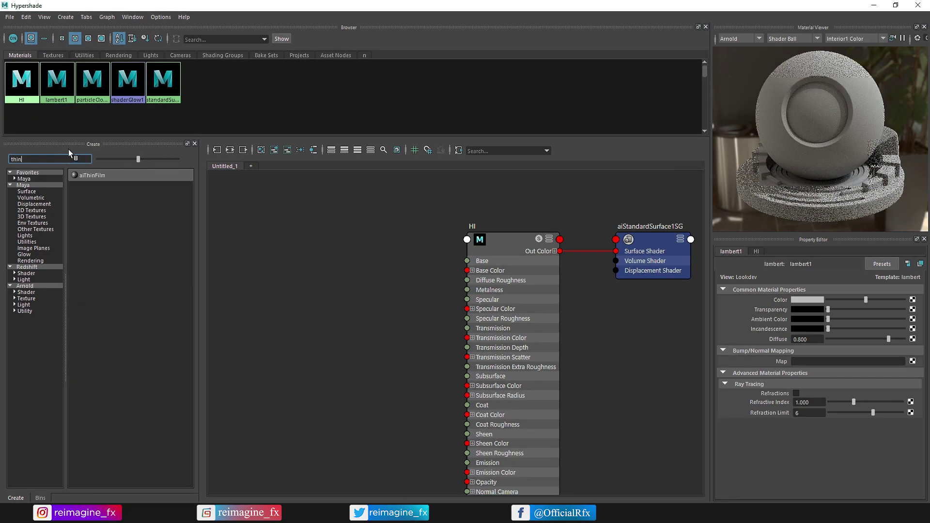
pyautogui.click(92, 175)
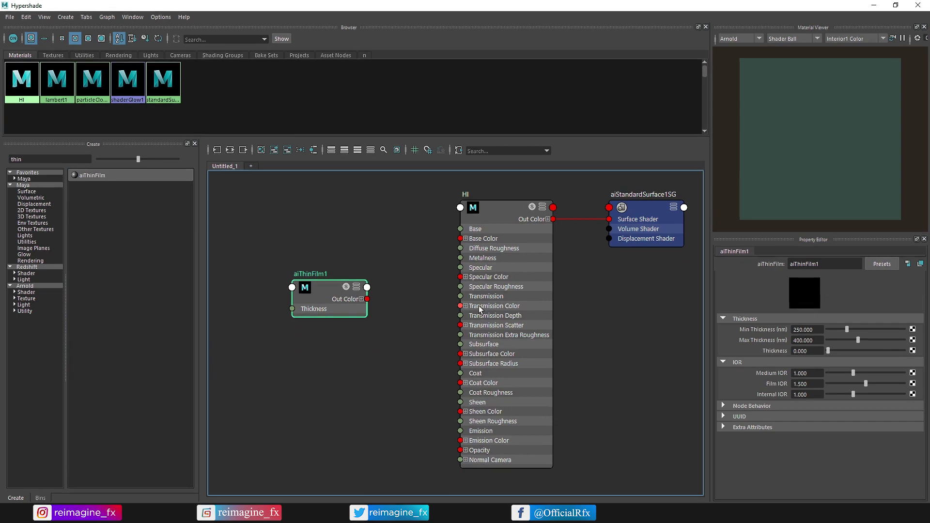
pyautogui.click(535, 394)
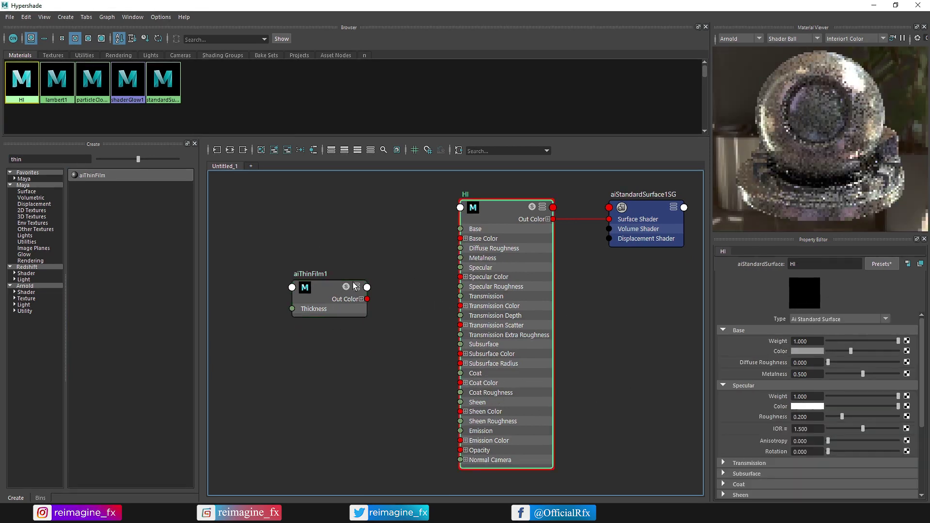
pyautogui.moveTo(367, 299)
pyautogui.mouseDown()
pyautogui.moveTo(457, 279)
pyautogui.moveTo(457, 254)
pyautogui.moveTo(415, 286)
pyautogui.moveTo(486, 239)
pyautogui.moveTo(437, 255)
pyautogui.moveTo(368, 301)
pyautogui.mouseUp()
pyautogui.moveTo(459, 281); pyautogui.dragTo(460, 278)
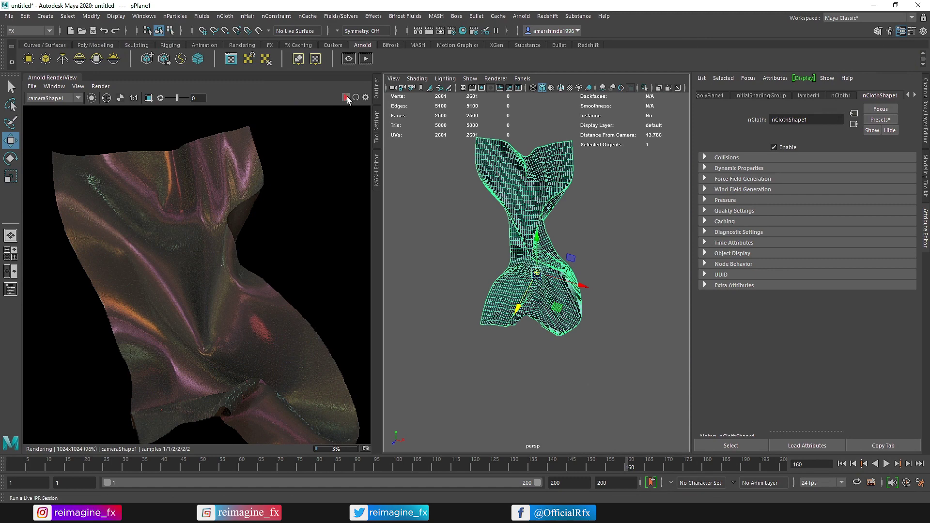
# - Set the aiSkyDomeLight1 intensity to 0.6 after trying 0.5, with the Arnold render restarted
pyautogui.click(377, 91)
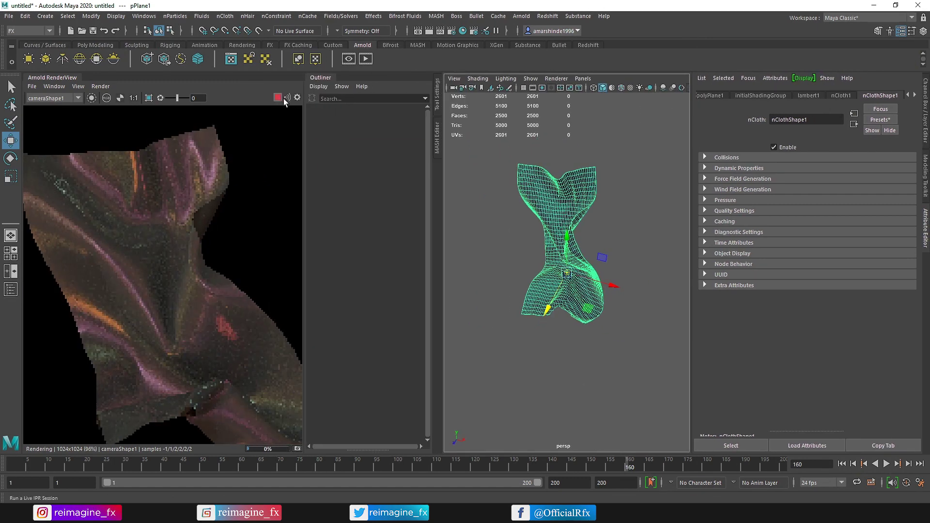
pyautogui.click(275, 98)
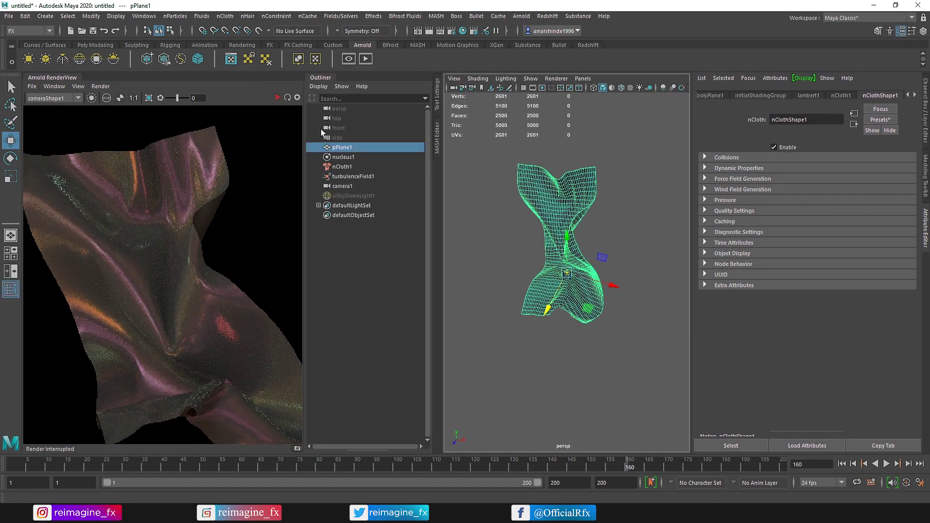
pyautogui.click(364, 195)
pyautogui.write('0.5')
pyautogui.press('Return')
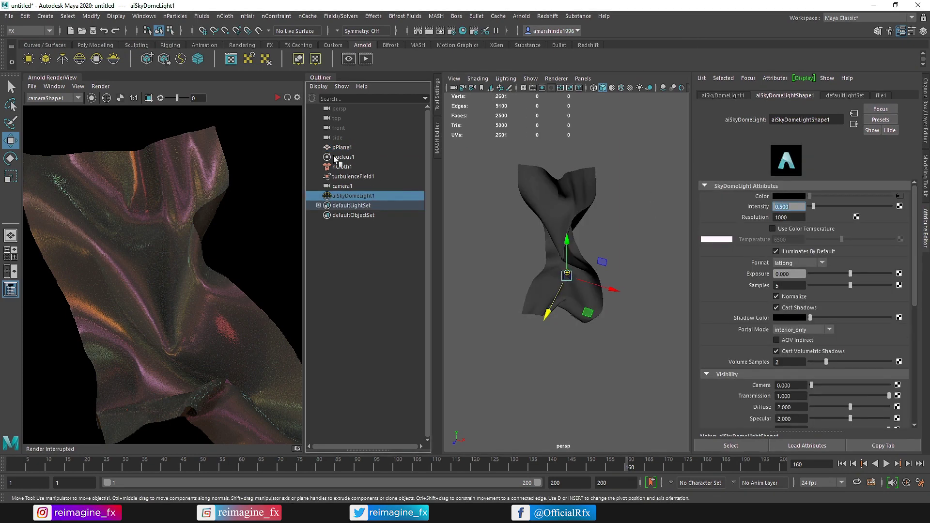
pyautogui.click(277, 98)
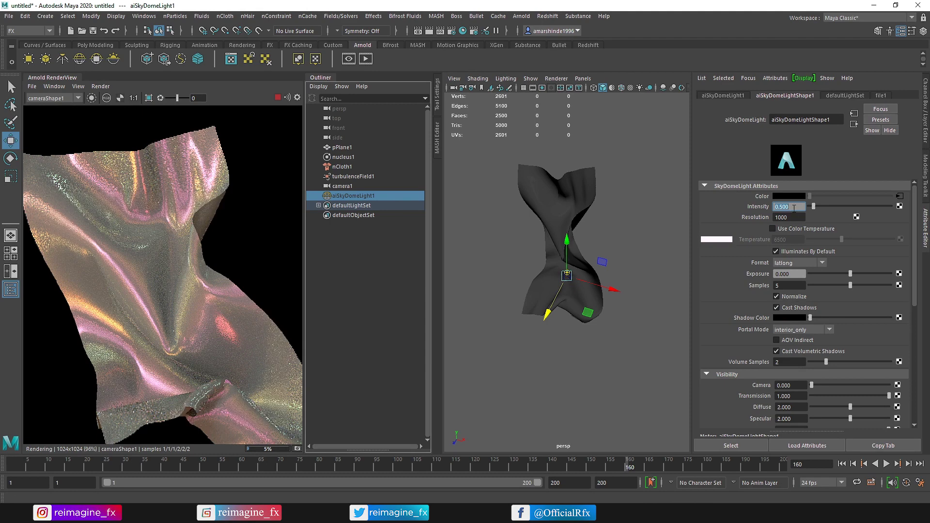
pyautogui.write('0.6')
pyautogui.press('Return')
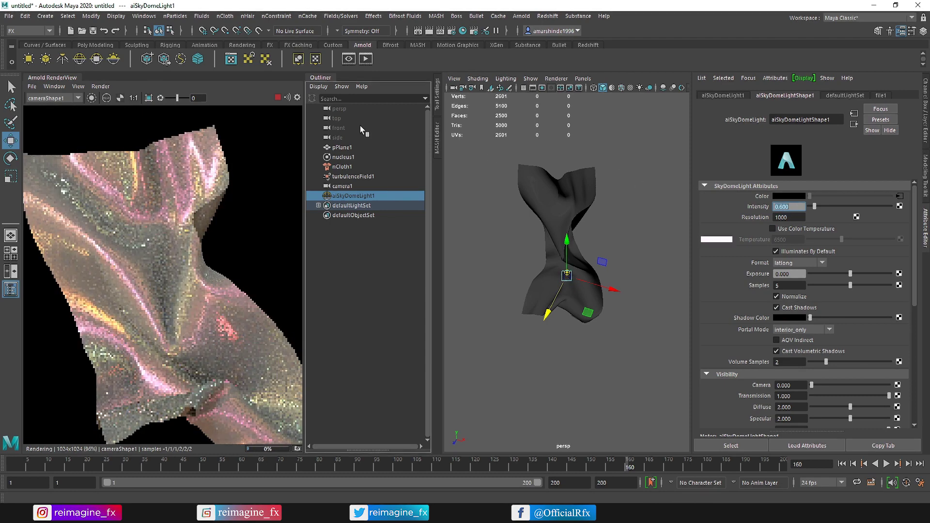
# - Hide the Outliner and resize the render view so it is slightly wider beside the perspective viewport
pyautogui.click(319, 79)
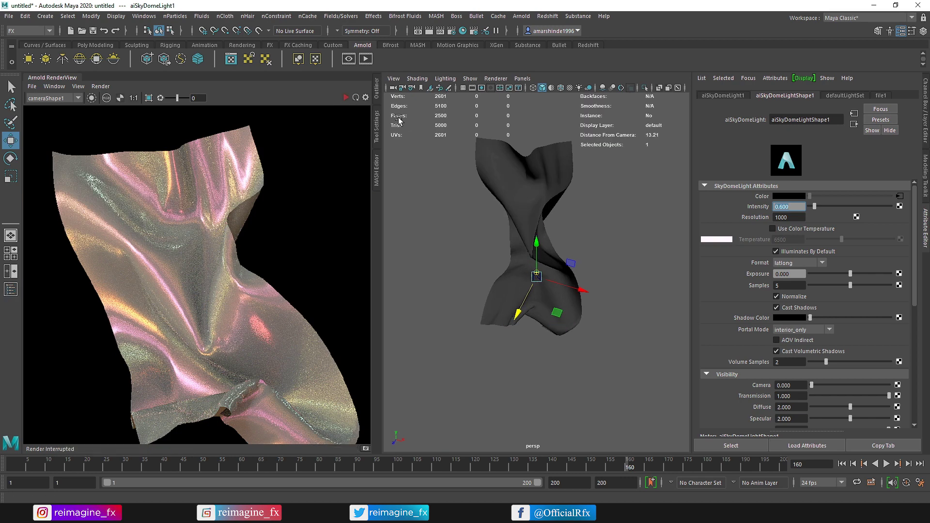
pyautogui.moveTo(383, 120); pyautogui.dragTo(314, 121)
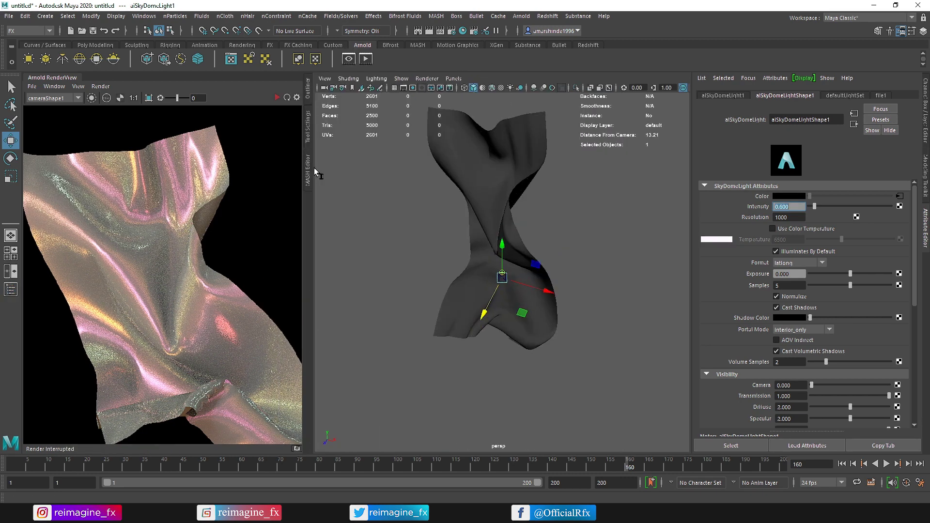
pyautogui.moveTo(315, 172); pyautogui.dragTo(383, 172)
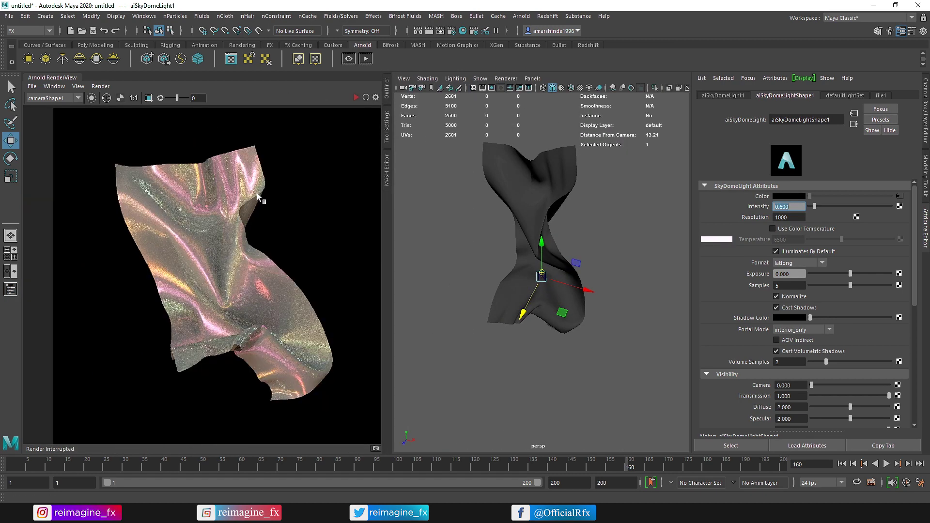
# - Select the cloth and fine-tune the HI material's base color to a slightly darker medium grey
pyautogui.click(475, 208)
pyautogui.click(515, 186)
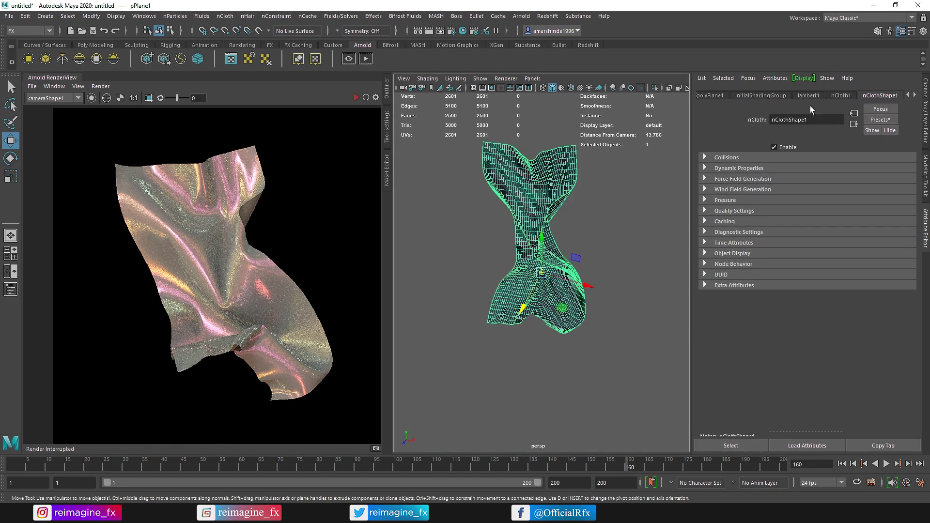
pyautogui.scroll(-3, 870, 92)
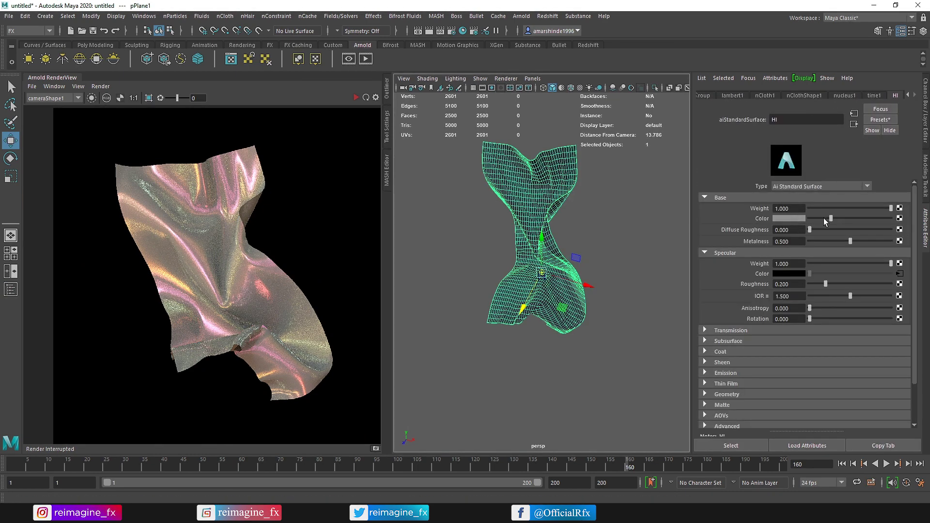
pyautogui.moveTo(825, 221); pyautogui.dragTo(836, 221)
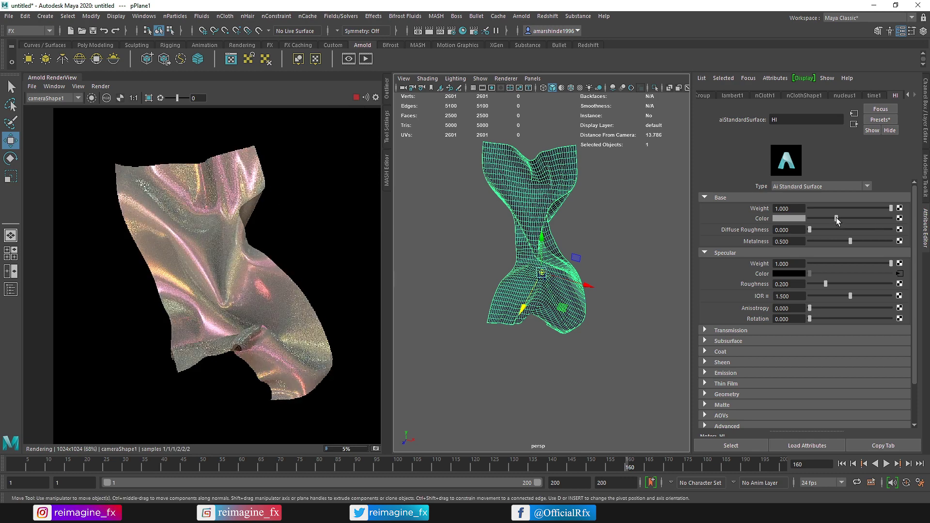
pyautogui.moveTo(837, 220); pyautogui.dragTo(833, 221)
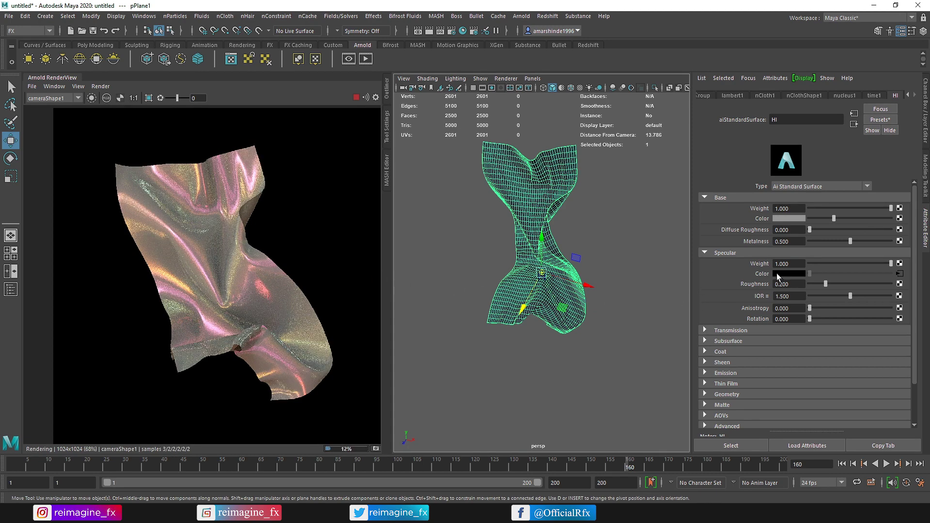
# - Examine the HI material's Thin Film settings and preview a cropped render region over the middle of the cloth up close
pyautogui.click(731, 254)
pyautogui.click(727, 318)
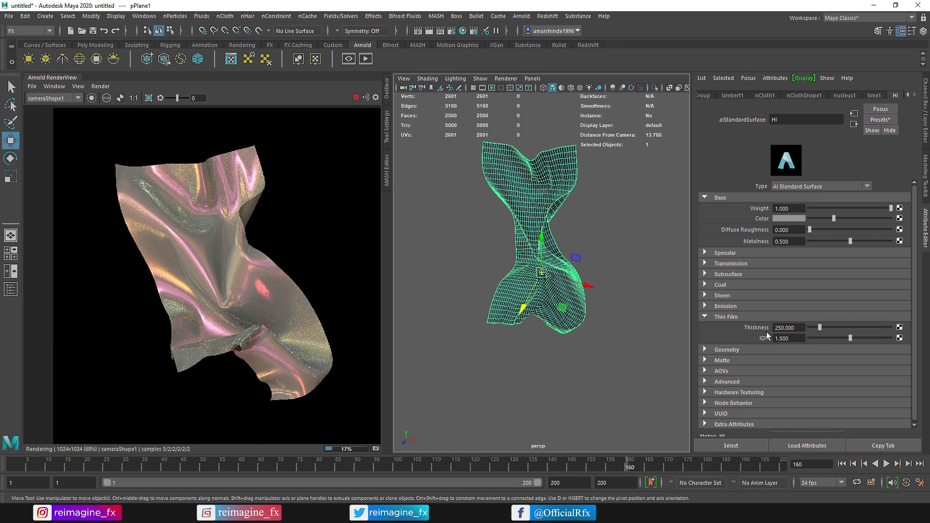
pyautogui.scroll(5, 207, 246)
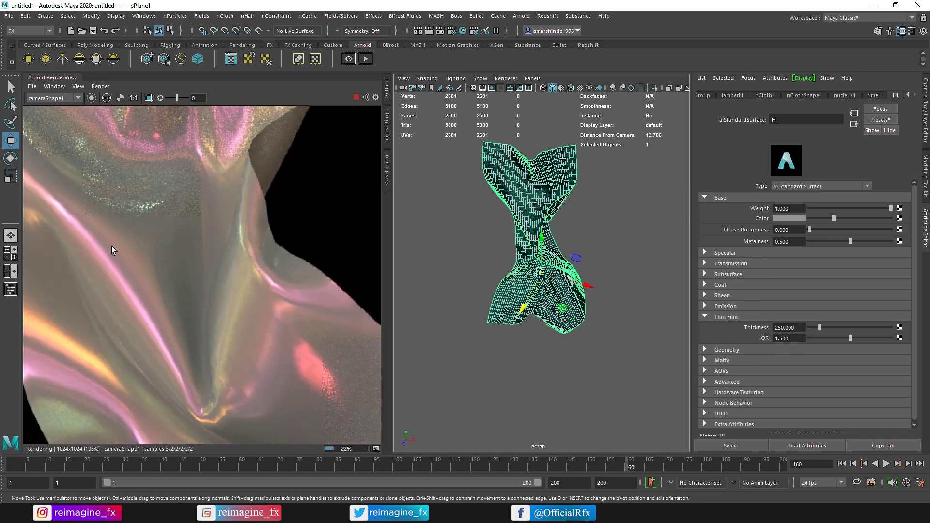
pyautogui.moveTo(139, 216); pyautogui.dragTo(242, 310)
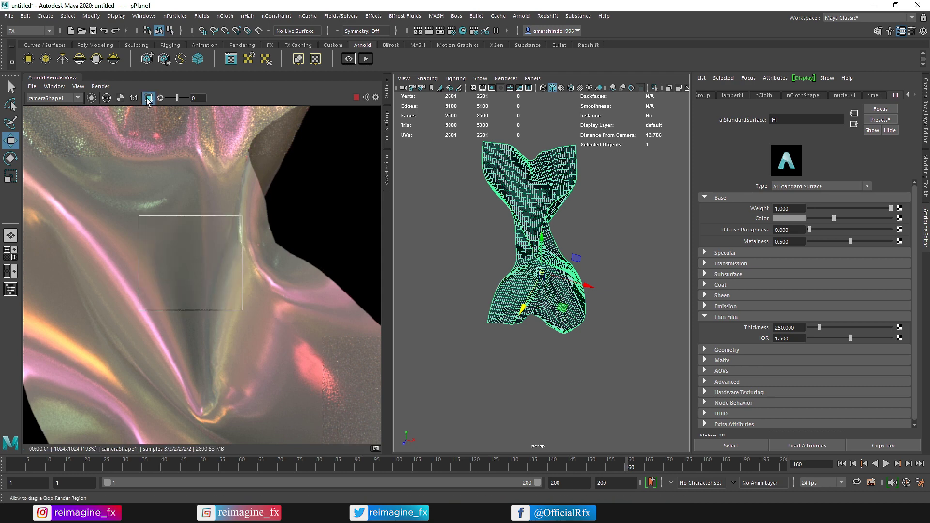
pyautogui.click(195, 243)
pyautogui.scroll(-3, 197, 243)
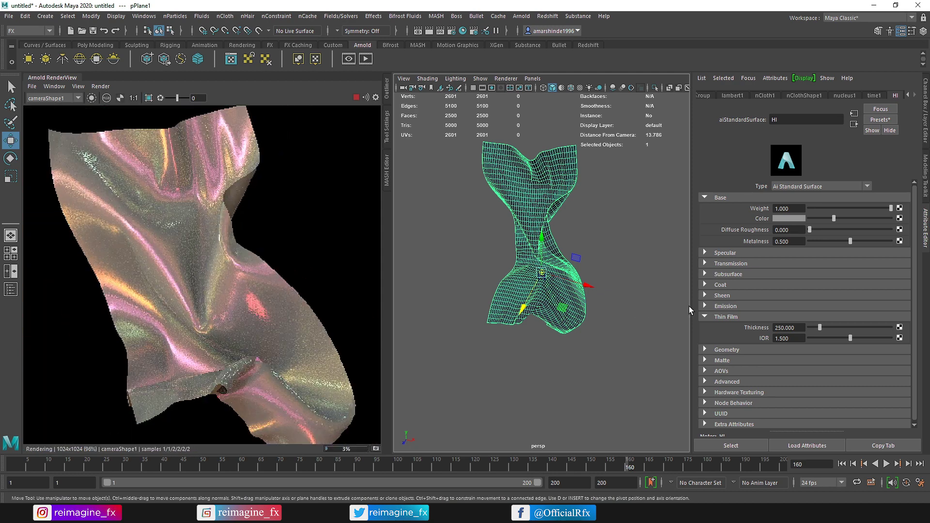
pyautogui.click(752, 318)
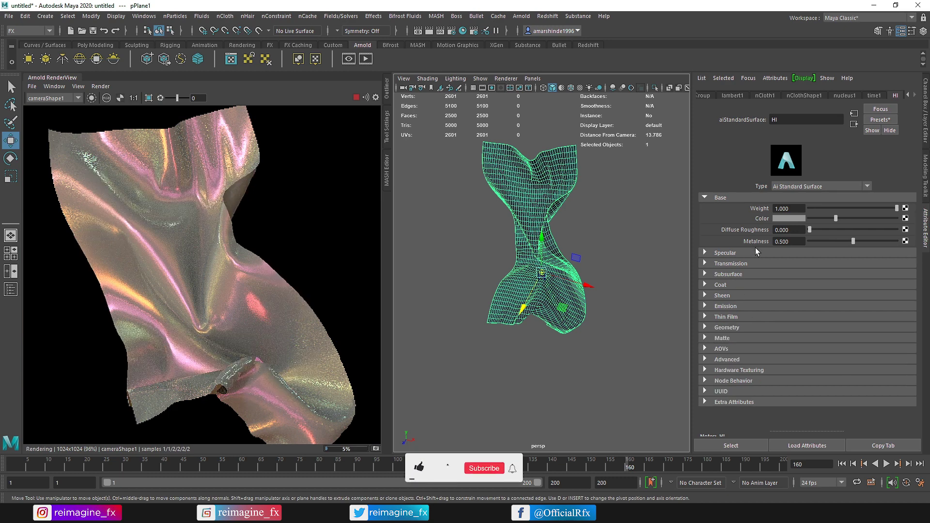
# - Try a base metalness of 1 on the HI material and restore it to 0.5
pyautogui.click(789, 241)
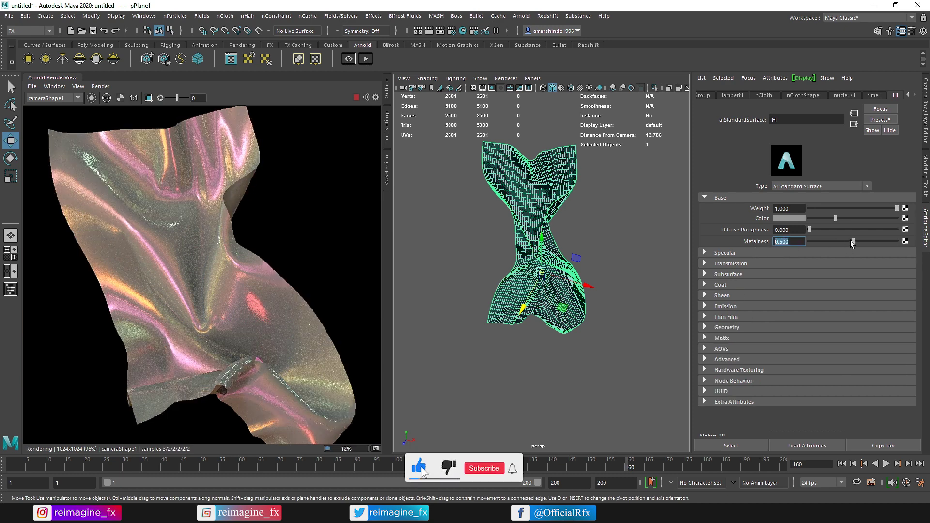
pyautogui.moveTo(853, 242); pyautogui.dragTo(890, 241)
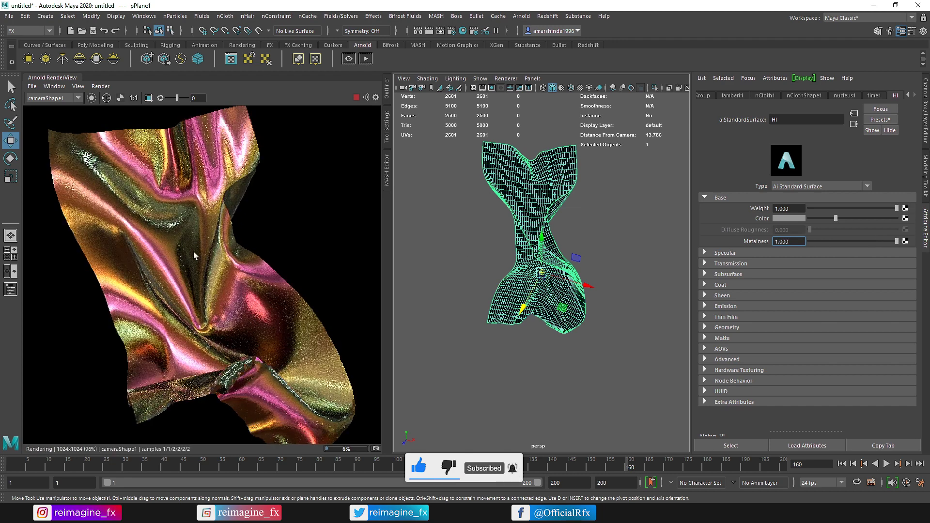
pyautogui.write('0.5')
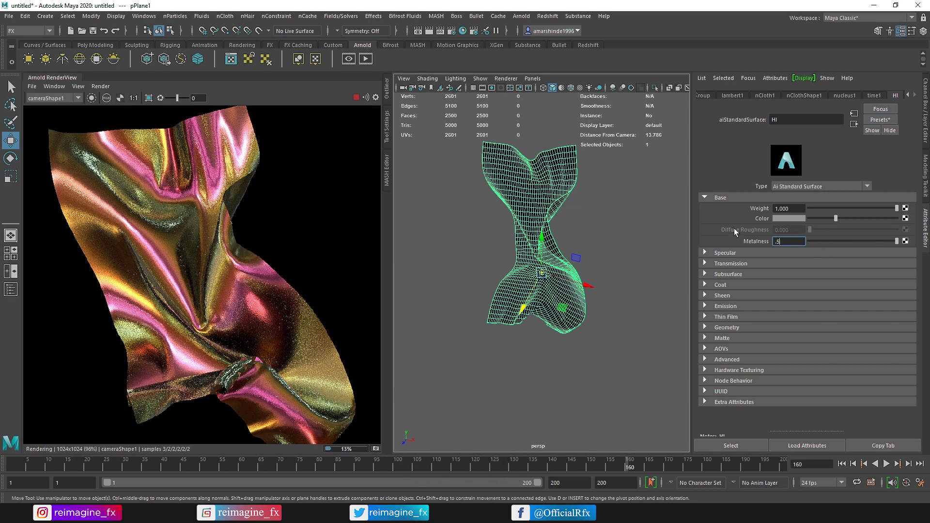
pyautogui.press('Return')
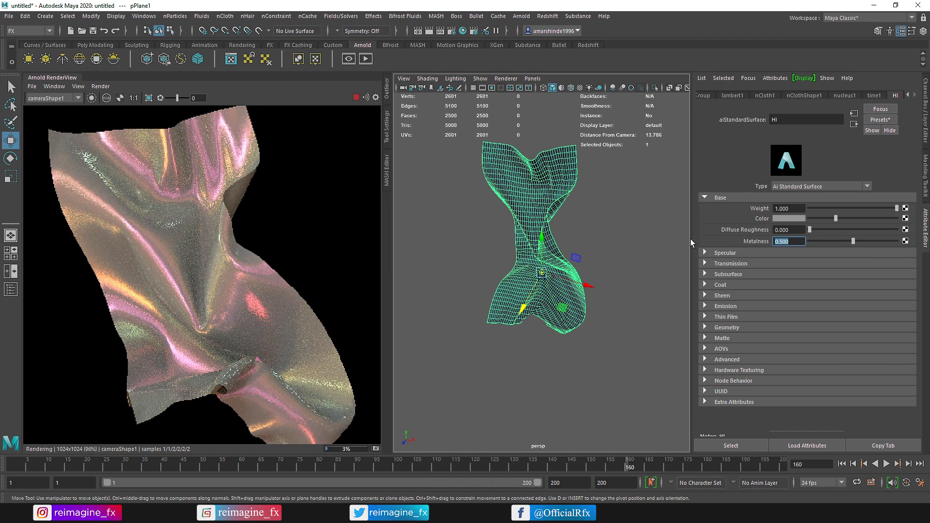
# - Try darker greys for the HI material's base color, ending with an HSV value of 0.2
pyautogui.click(793, 219)
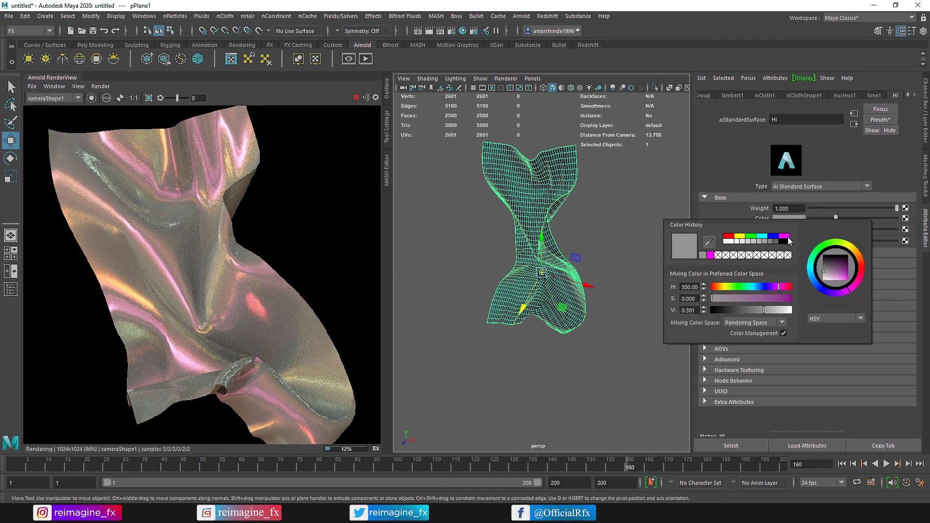
pyautogui.moveTo(764, 310)
pyautogui.mouseDown()
pyautogui.moveTo(786, 310)
pyautogui.moveTo(717, 314)
pyautogui.moveTo(750, 311)
pyautogui.mouseUp()
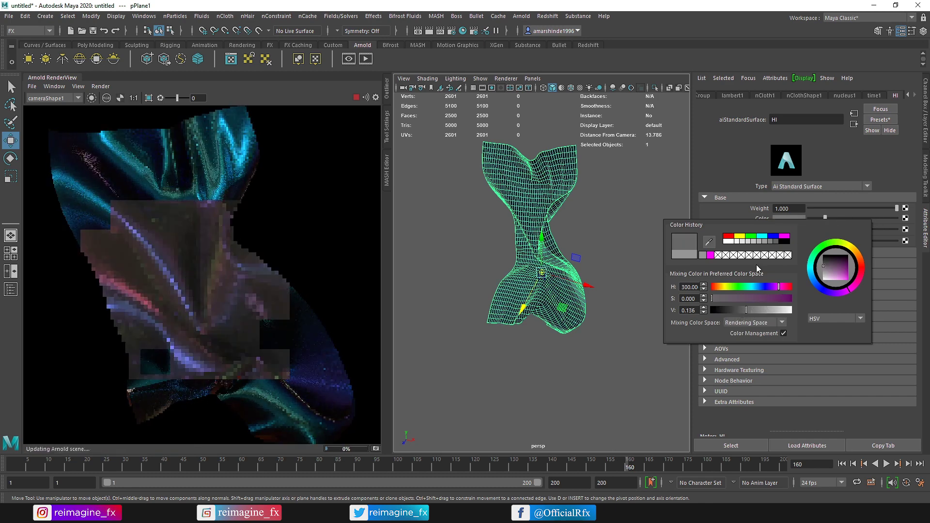
pyautogui.click(798, 219)
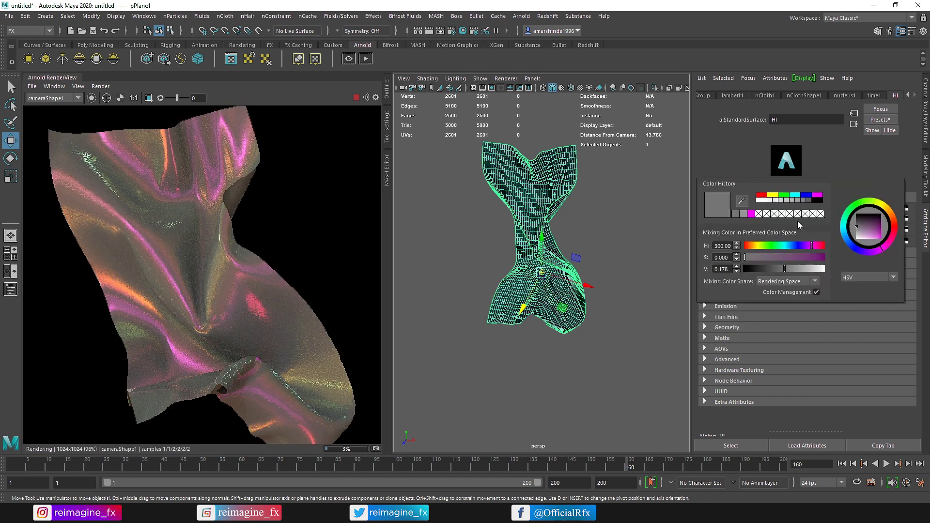
pyautogui.doubleClick(722, 269)
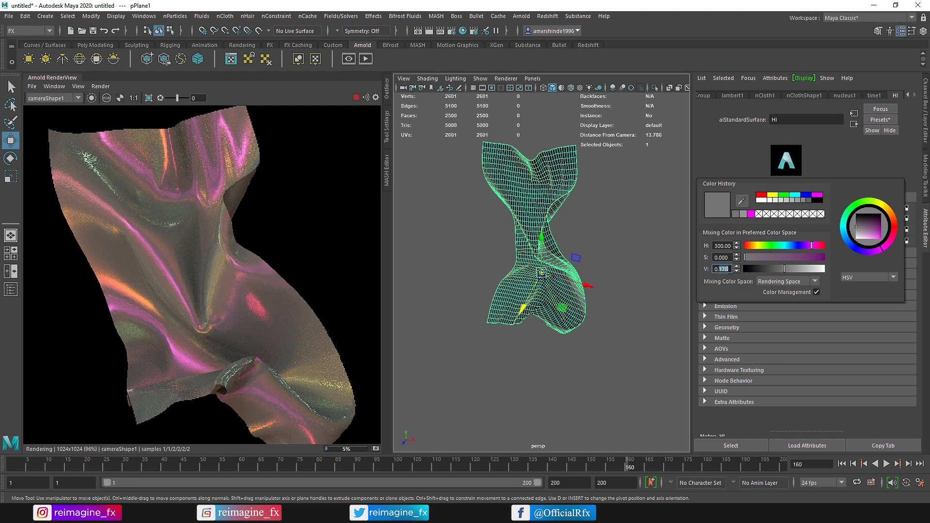
pyautogui.write('0.2')
pyautogui.press('Return')
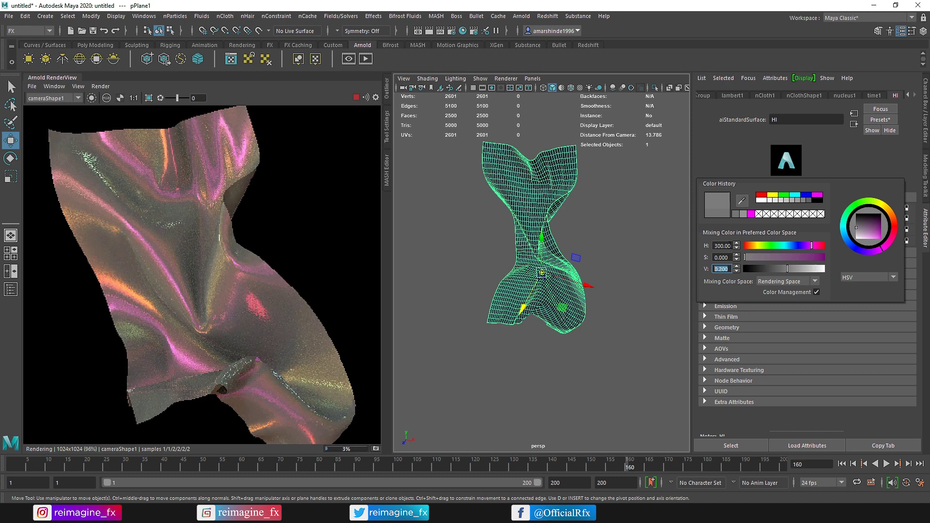
pyautogui.press('Return')
# - Lighten the HI material's base color to a lighter medium grey and deselect the cloth
pyautogui.moveTo(826, 218); pyautogui.dragTo(841, 219)
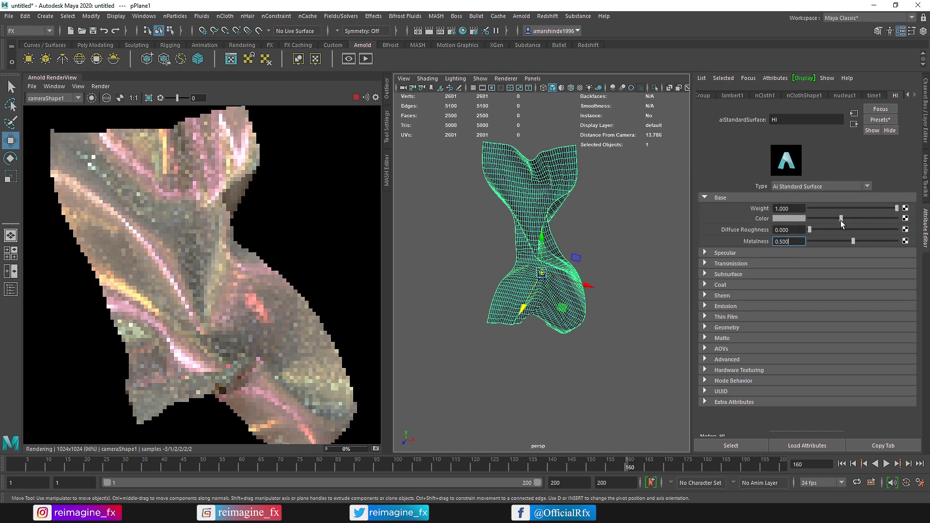
pyautogui.scroll(-2, 274, 270)
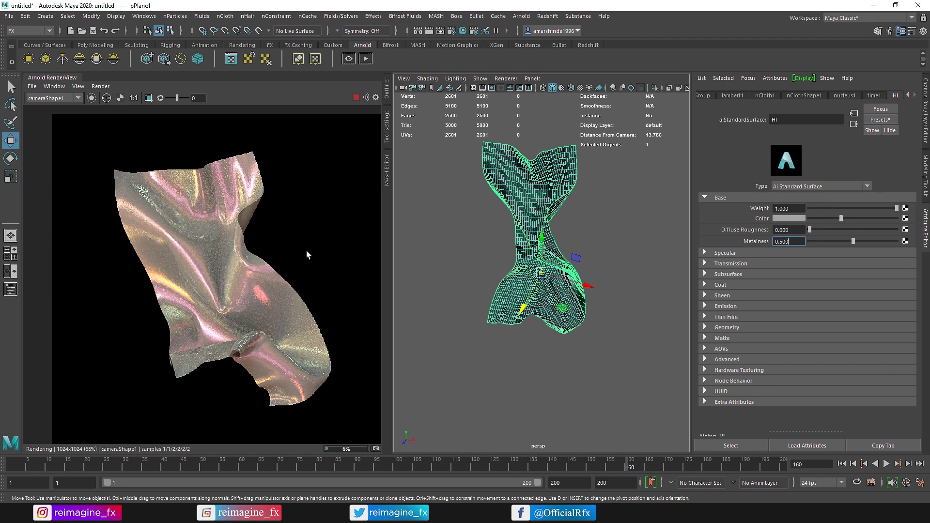
pyautogui.click(497, 228)
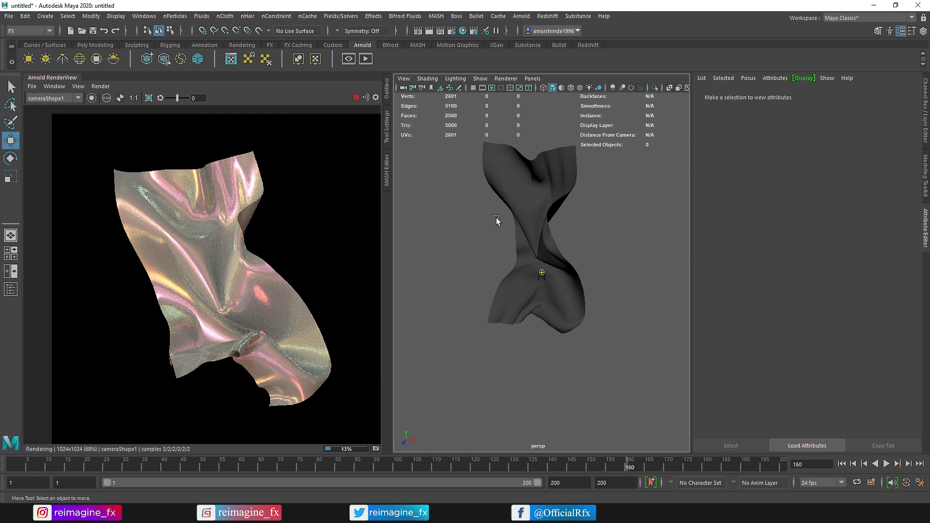
pyautogui.scroll(3, 522, 210)
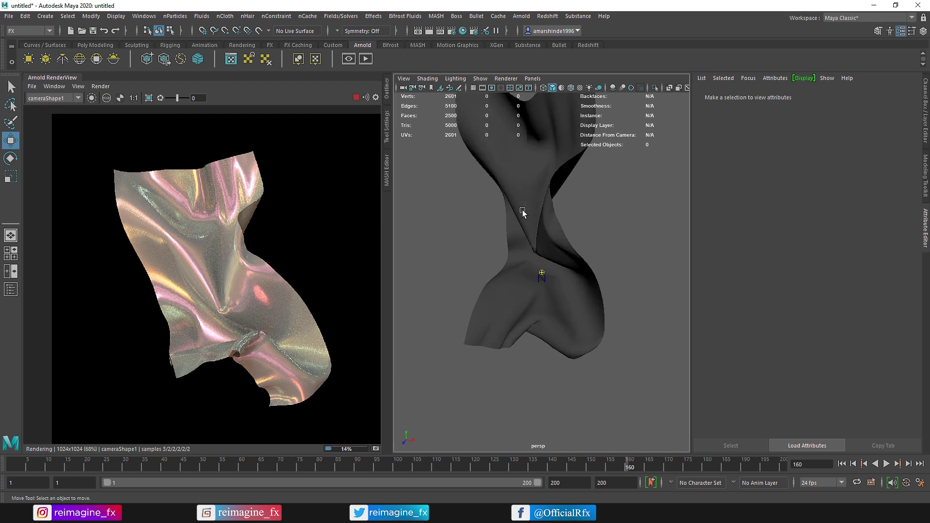